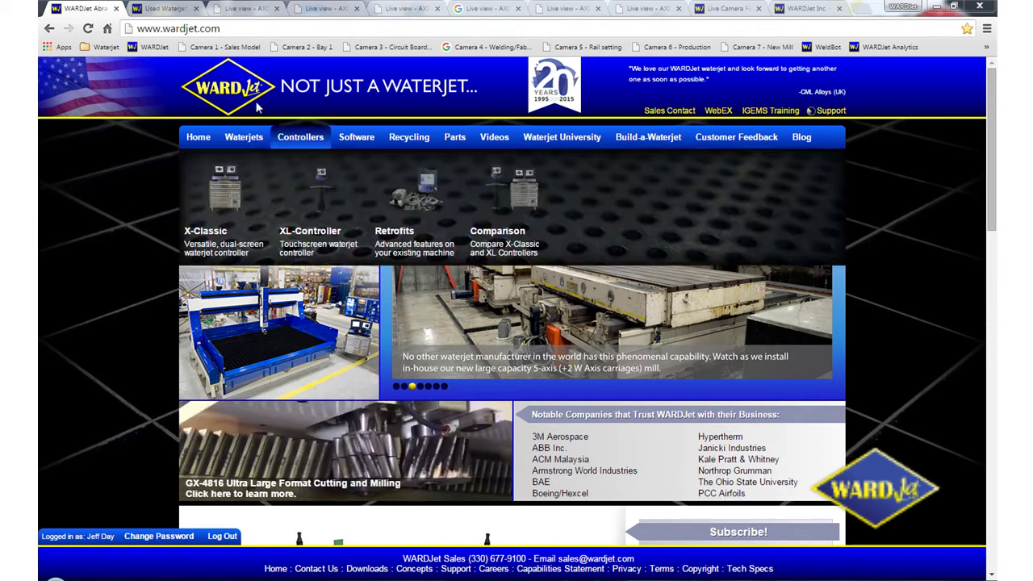
- Go to the WARDJet Downloads page through the Home mega-menu
{"action": "mouse_move", "coordinate": [195, 135]}
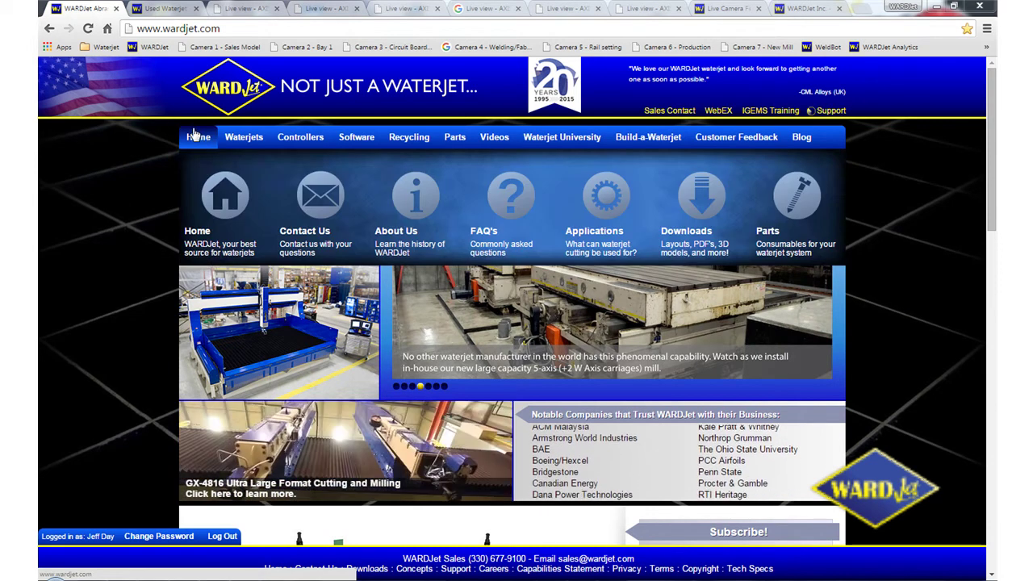
{"action": "left_click", "coordinate": [702, 202]}
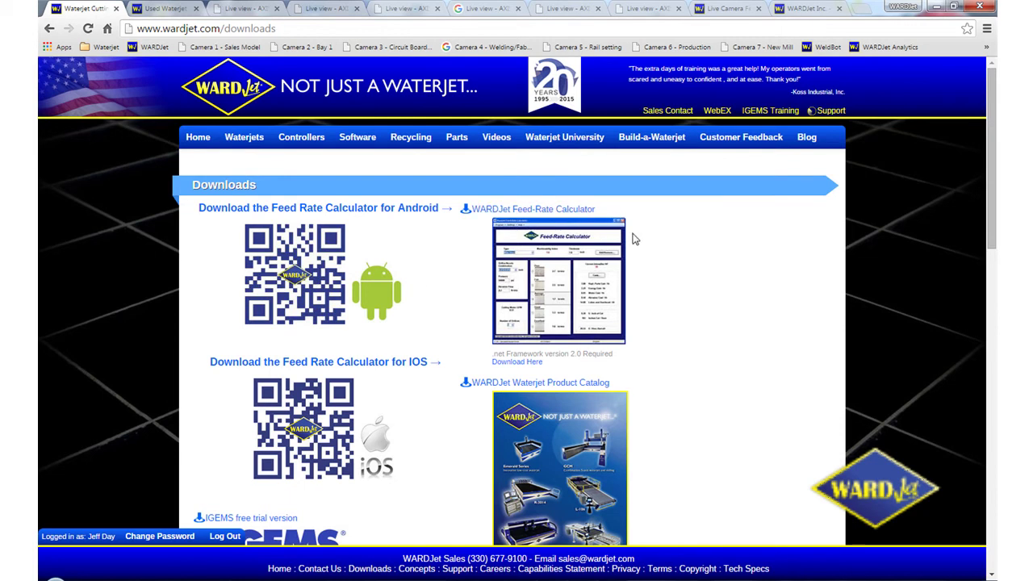
- Download the Feed-Rate Calculator to the desktop and run it despite the unverified-publisher warning
{"action": "left_click", "coordinate": [532, 284]}
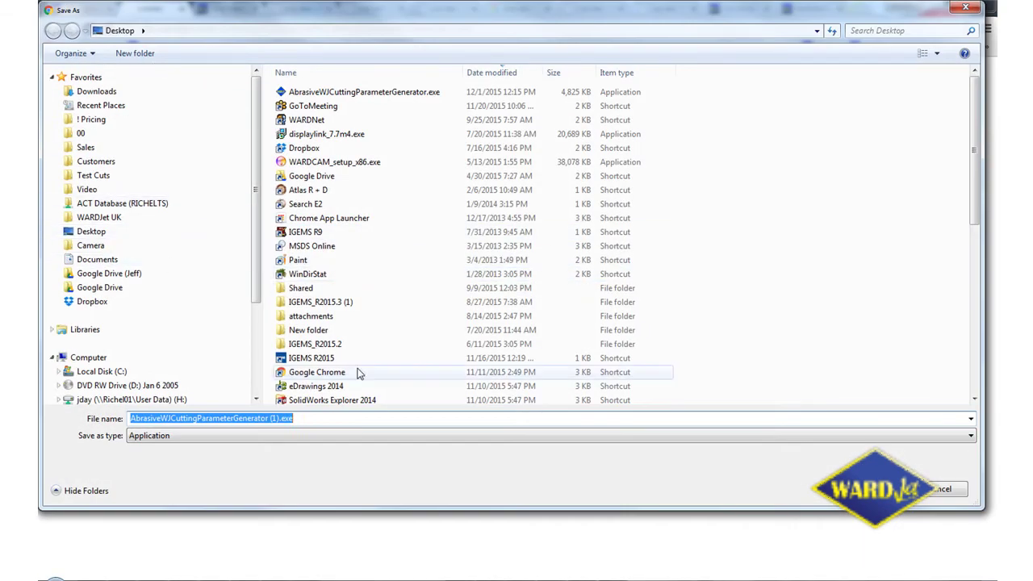
{"action": "key", "text": "Return"}
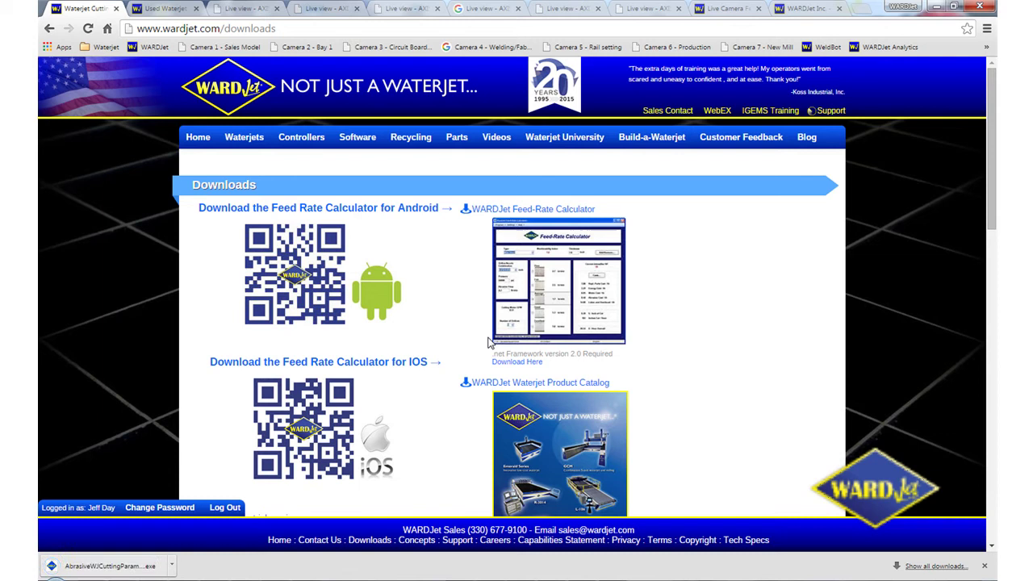
{"action": "left_click", "coordinate": [97, 567]}
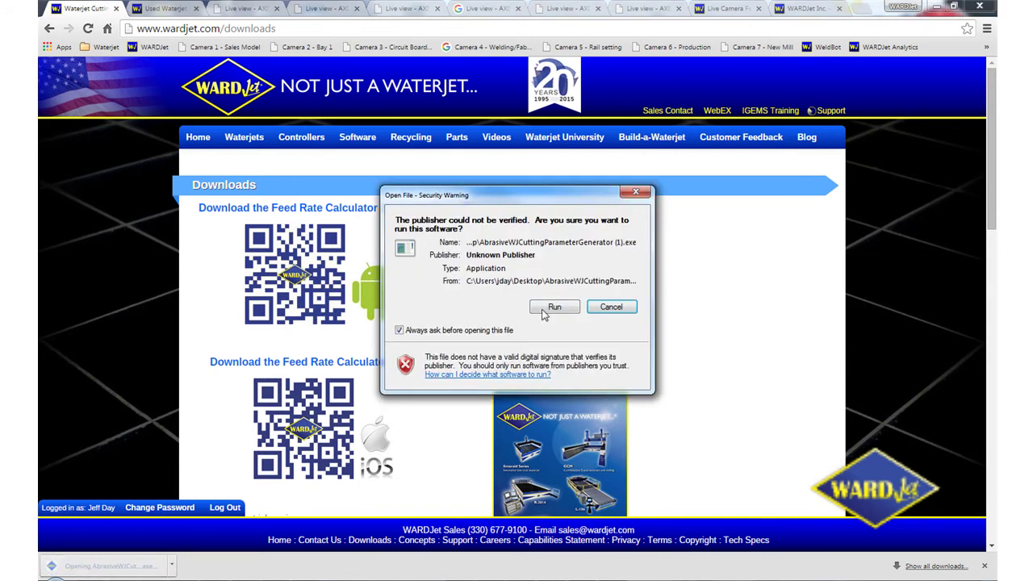
{"action": "left_click", "coordinate": [555, 308]}
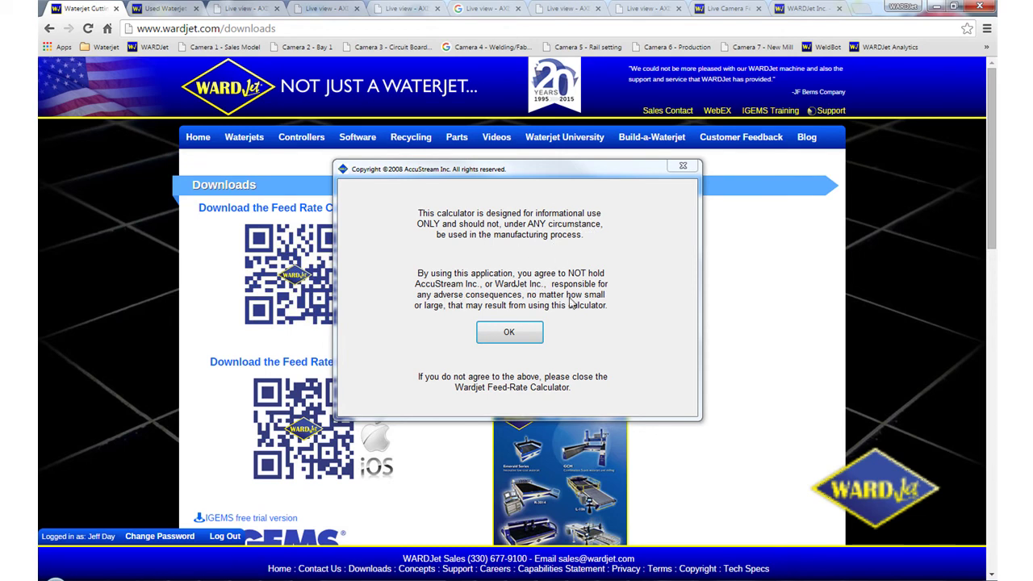
- Accept the usage disclaimer and reposition the calculator window showing Mild Steel at 1.0 inch
{"action": "left_click", "coordinate": [524, 333]}
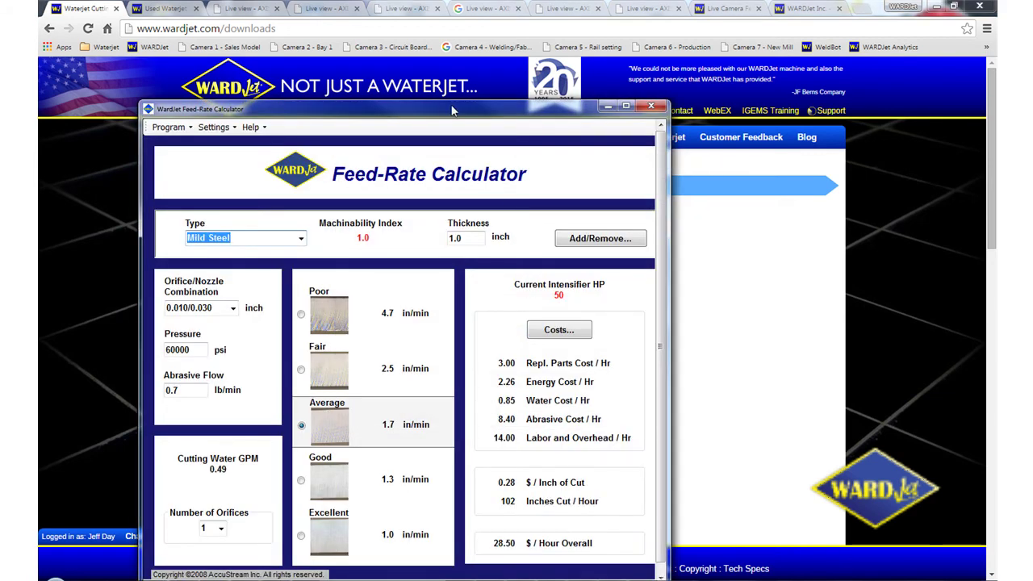
{"action": "left_click_drag", "start_coordinate": [440, 112], "coordinate": [513, 70]}
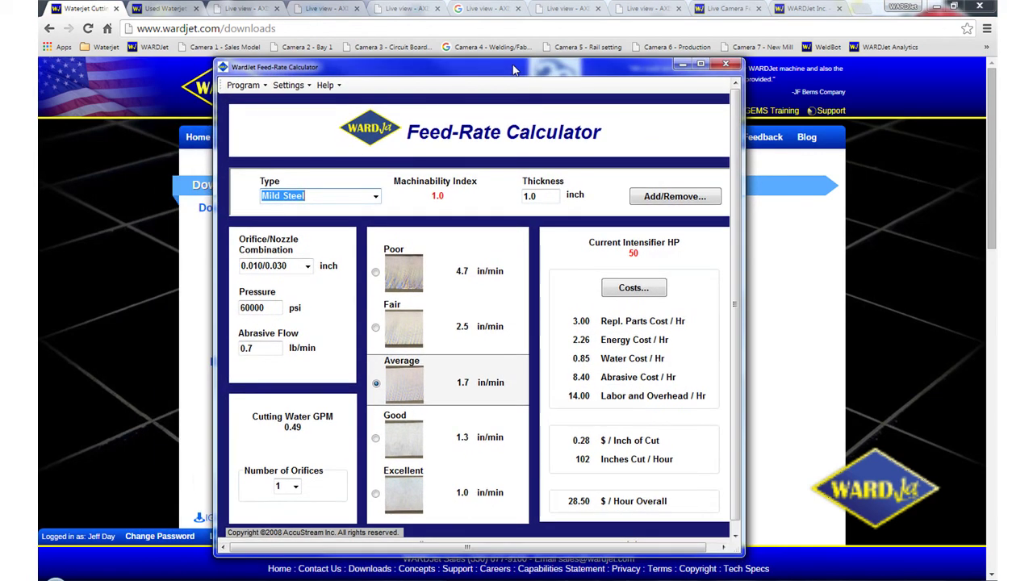
{"action": "left_click_drag", "start_coordinate": [738, 343], "coordinate": [736, 319]}
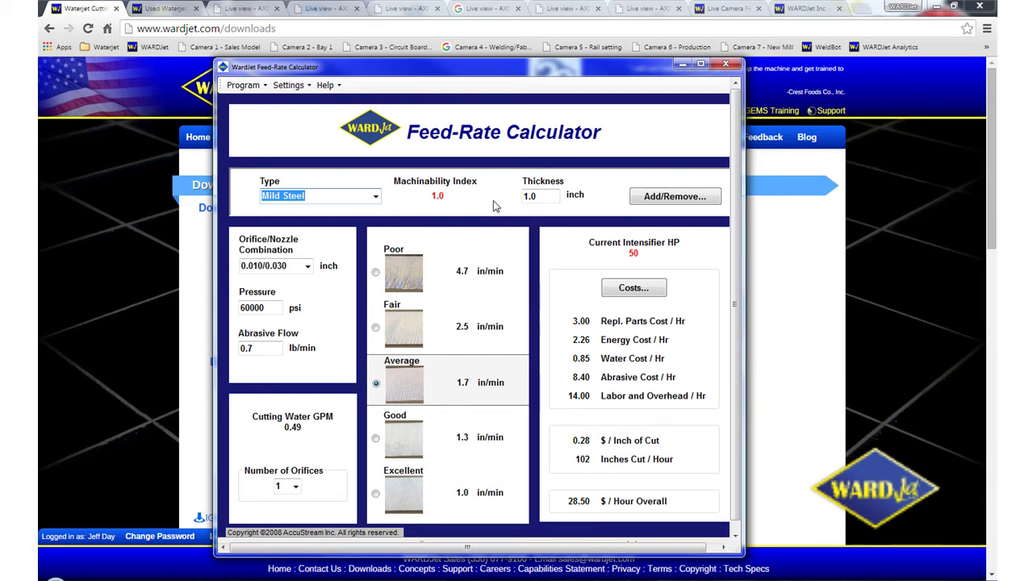
{"action": "left_click_drag", "start_coordinate": [471, 68], "coordinate": [483, 66]}
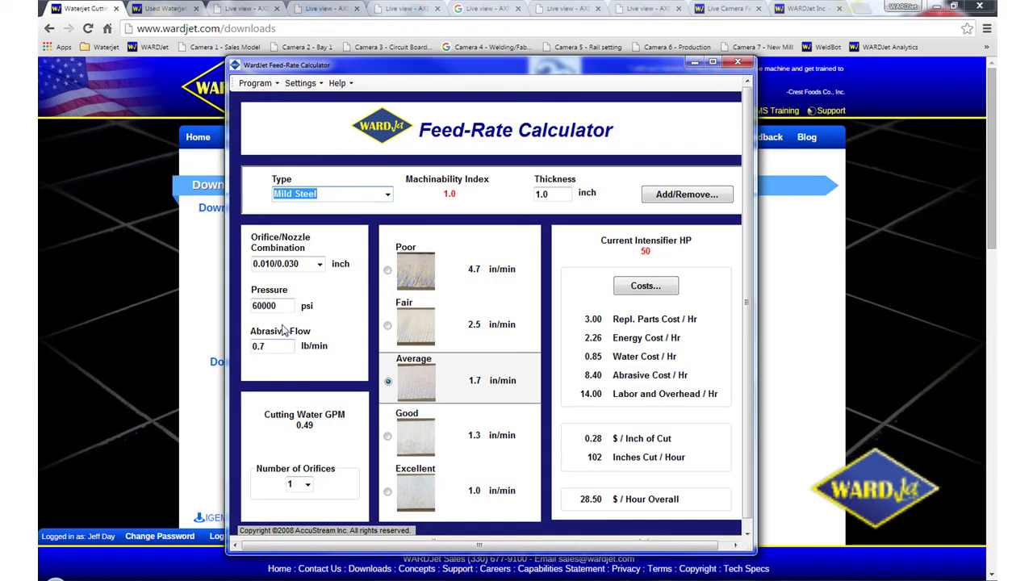
- Set the material to Stainless Steel 304 with a thickness of 0.5 inch
{"action": "left_click", "coordinate": [388, 196]}
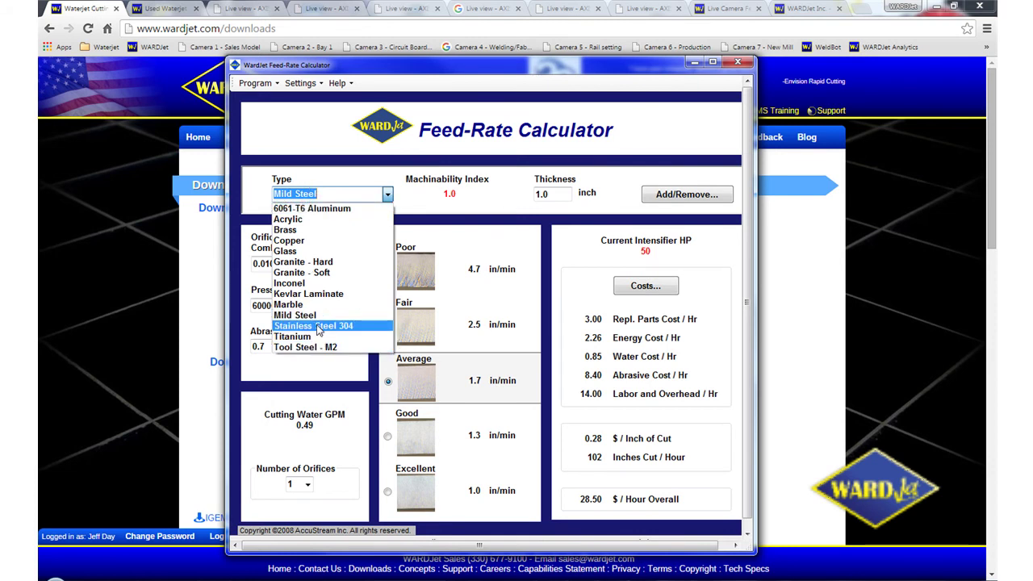
{"action": "left_click", "coordinate": [317, 327]}
{"action": "left_click", "coordinate": [555, 198]}
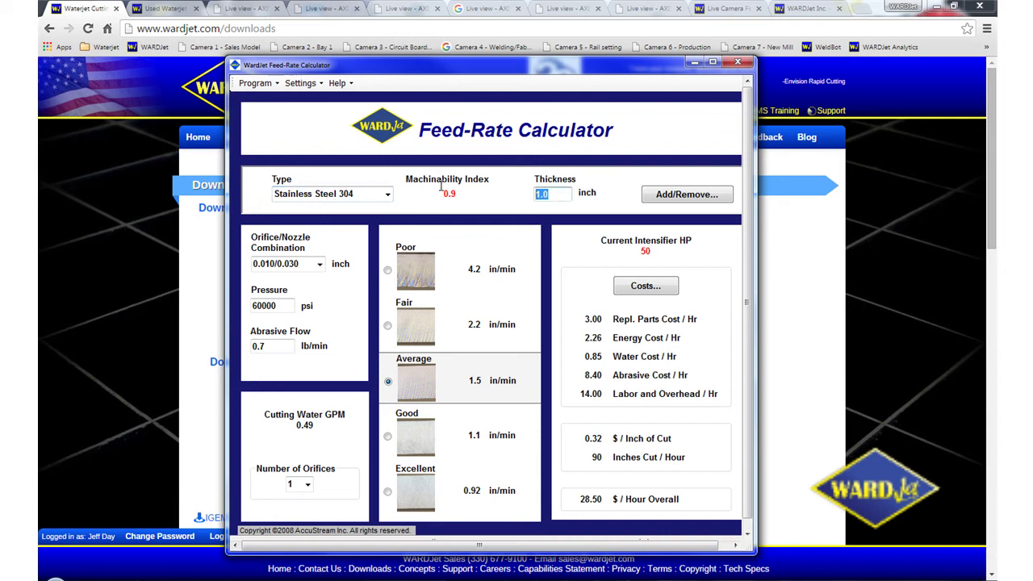
{"action": "type", "text": "0."}
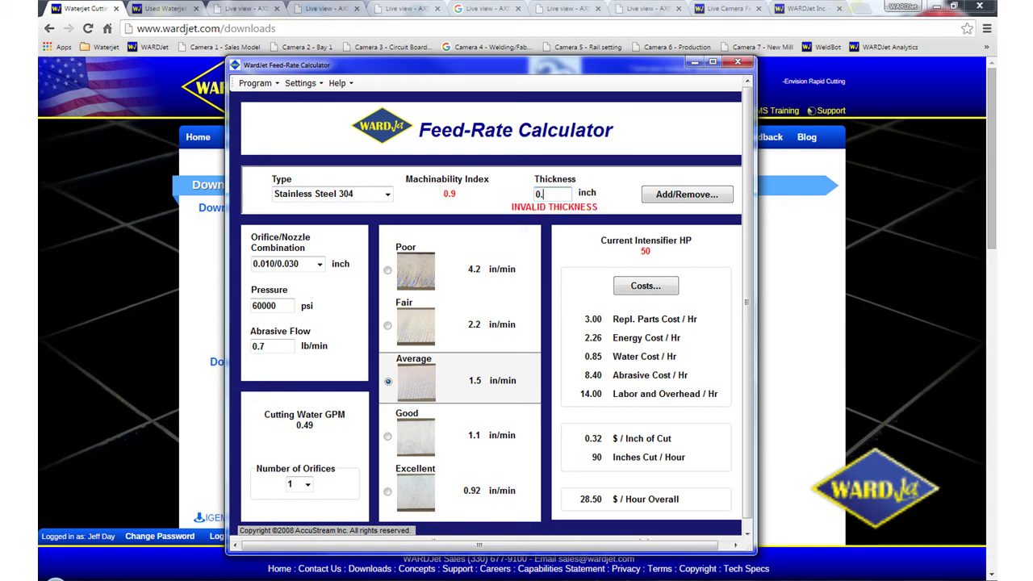
{"action": "type", "text": "5"}
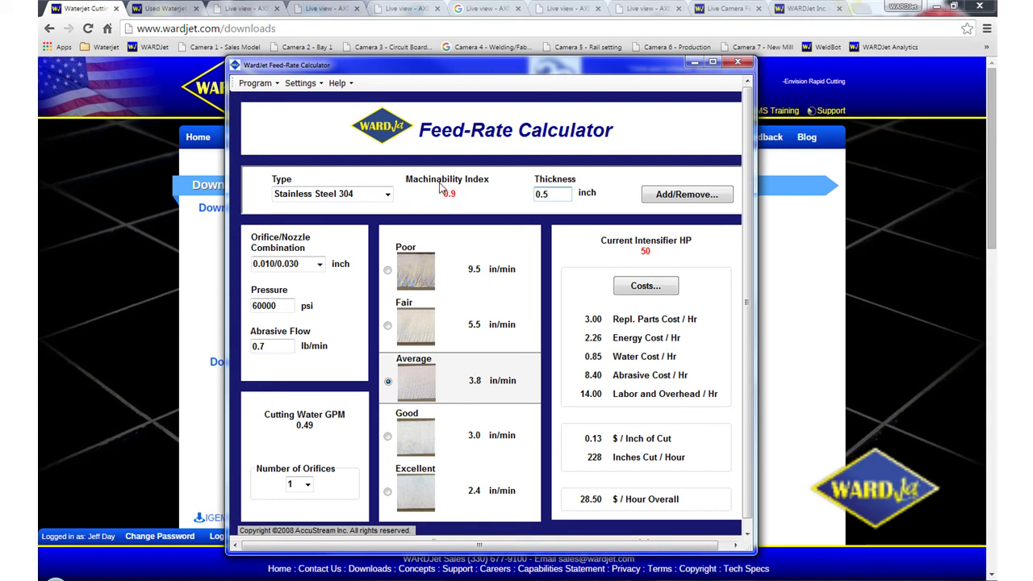
- Try 6061-T6 Aluminum and Mild Steel, then return to Stainless Steel 304
{"action": "left_click", "coordinate": [388, 202]}
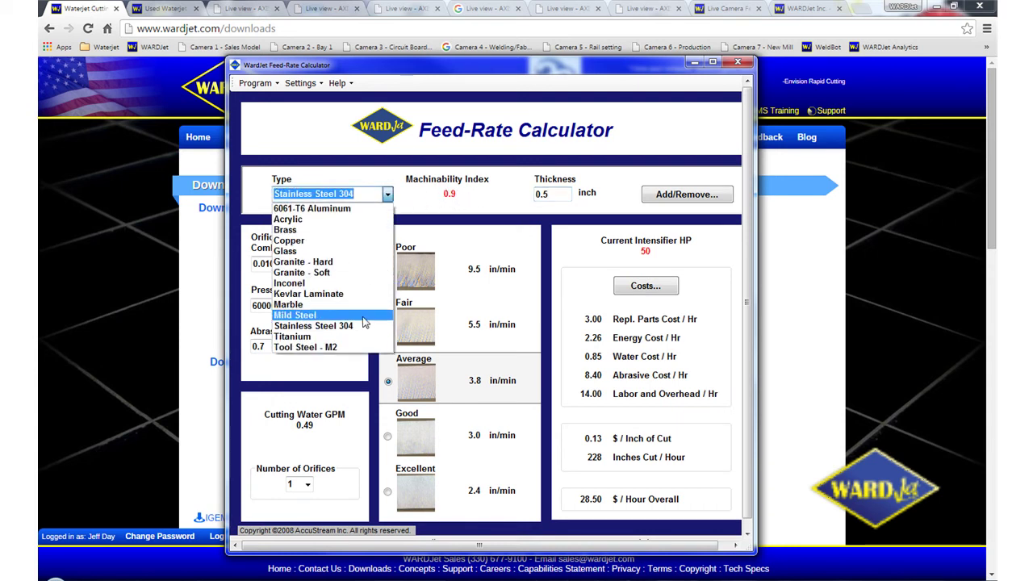
{"action": "left_click", "coordinate": [315, 210]}
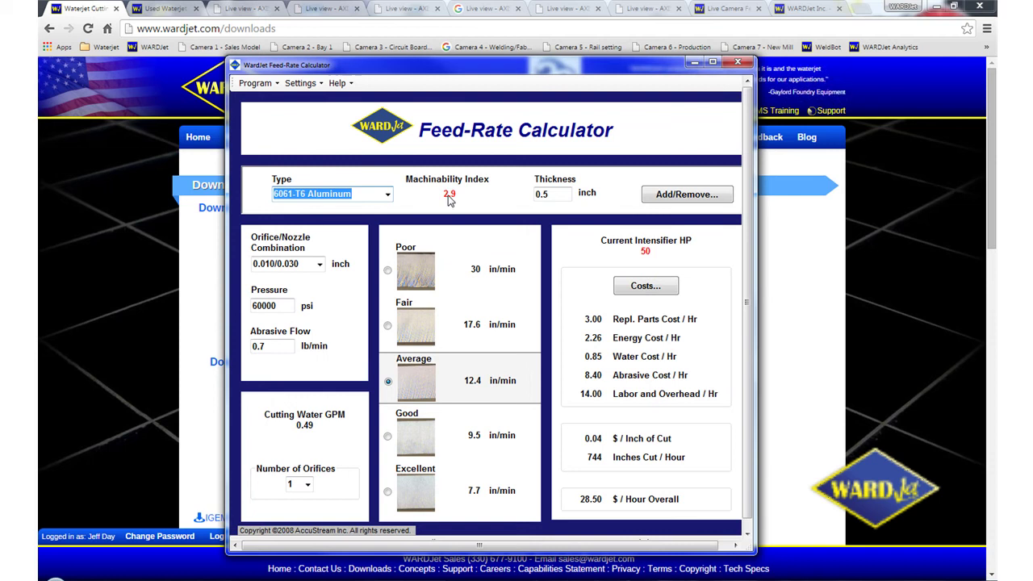
{"action": "left_click", "coordinate": [387, 196]}
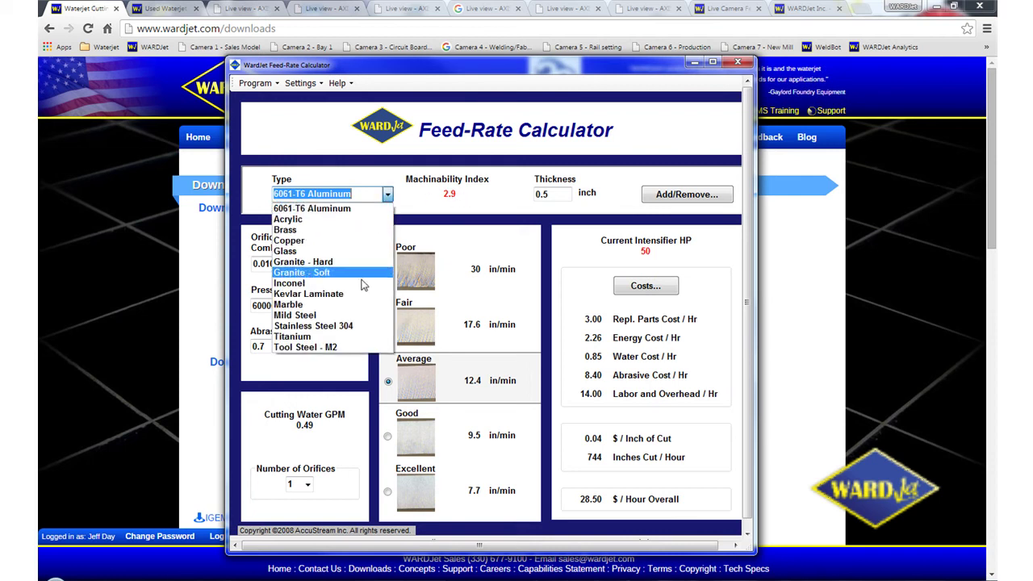
{"action": "left_click", "coordinate": [322, 310]}
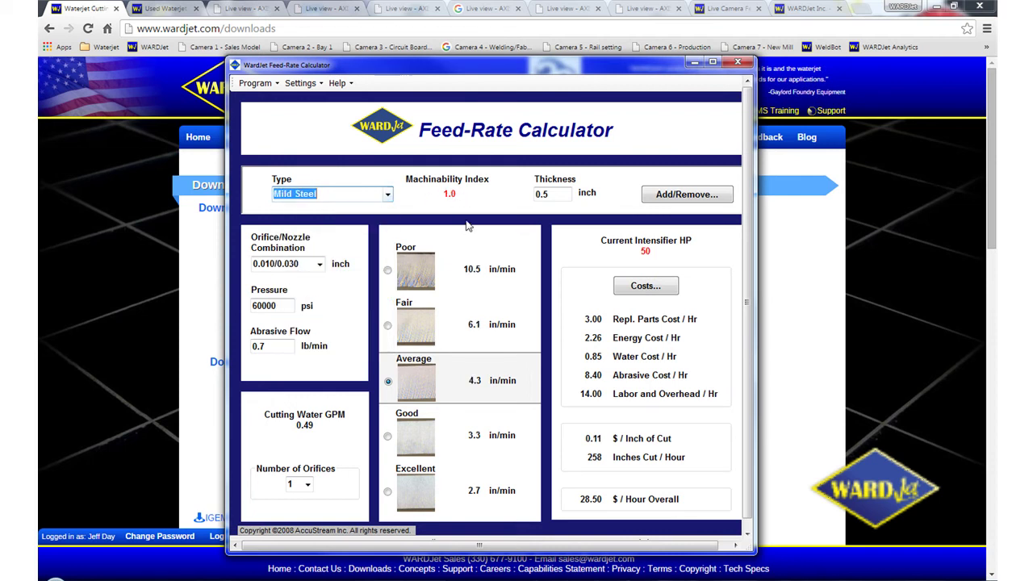
{"action": "left_click", "coordinate": [387, 195]}
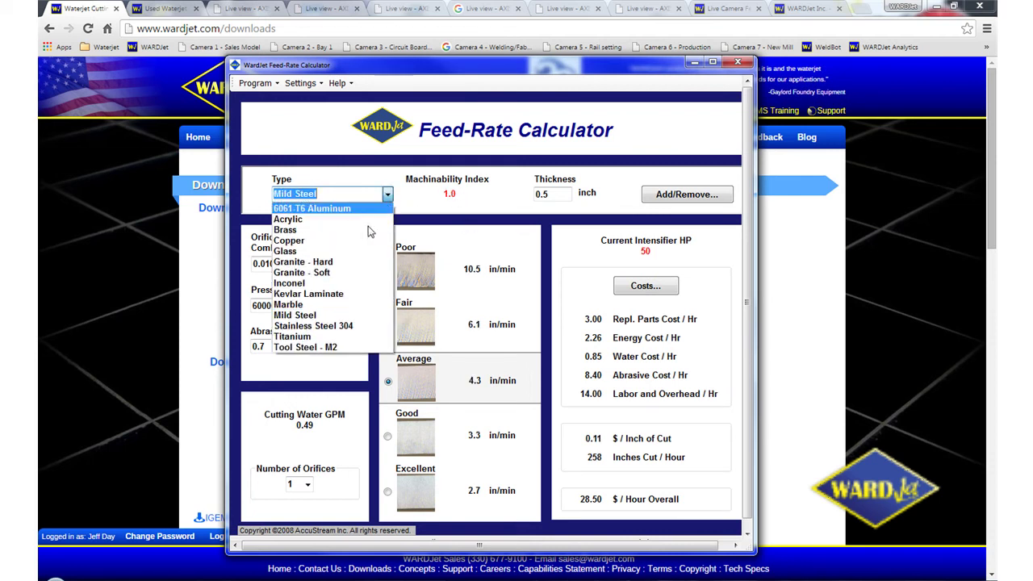
{"action": "left_click", "coordinate": [303, 326]}
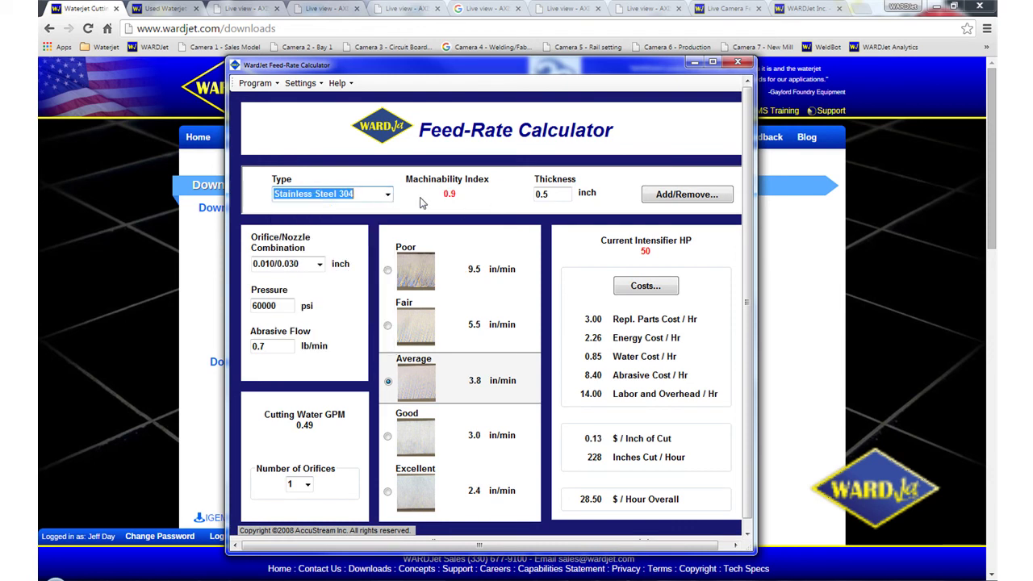
{"action": "left_click", "coordinate": [320, 264]}
{"action": "left_click", "coordinate": [320, 263]}
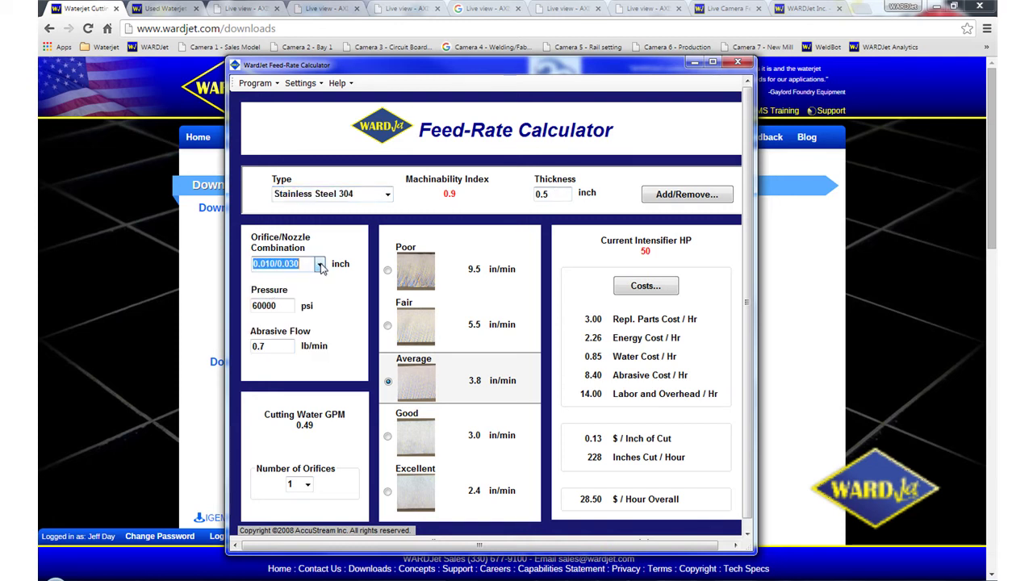
{"action": "left_click", "coordinate": [275, 266]}
{"action": "mouse_move", "coordinate": [275, 266]}
{"action": "left_mouse_down"}
{"action": "mouse_move", "coordinate": [254, 267]}
{"action": "mouse_move", "coordinate": [308, 267]}
{"action": "mouse_move", "coordinate": [278, 266]}
{"action": "left_mouse_up"}
{"action": "left_click", "coordinate": [321, 264]}
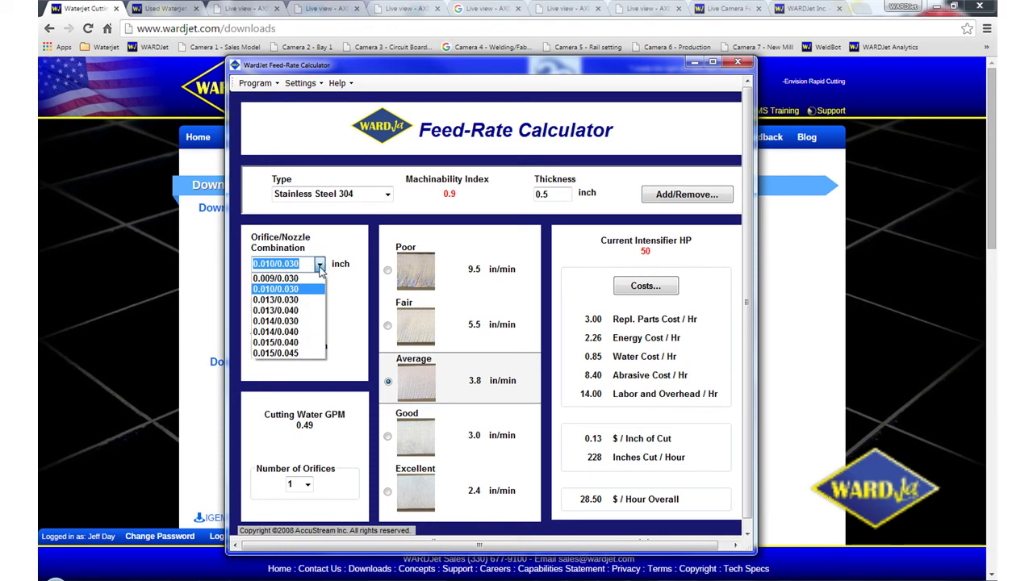
{"action": "left_click", "coordinate": [323, 250]}
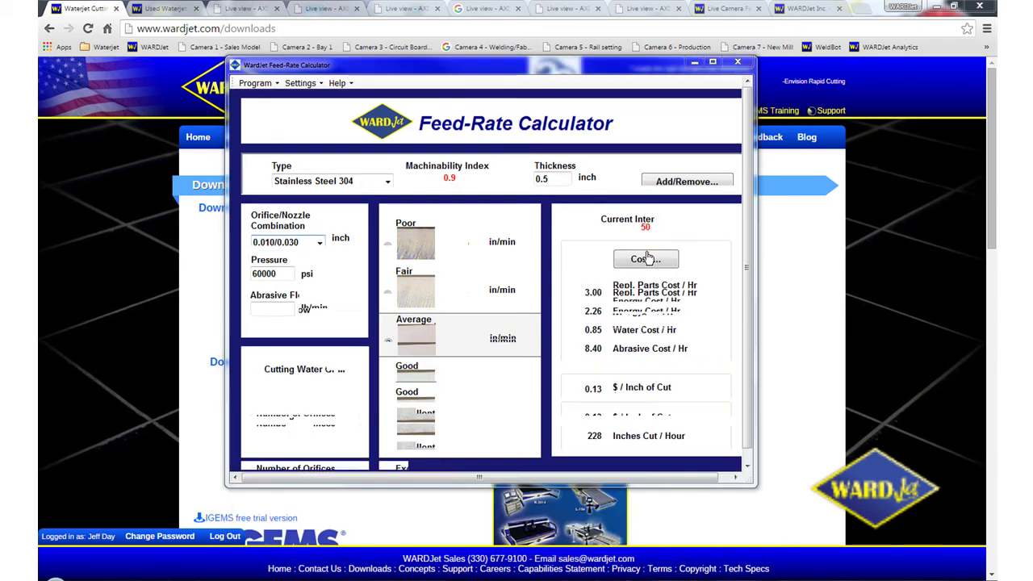
{"action": "left_click", "coordinate": [646, 254]}
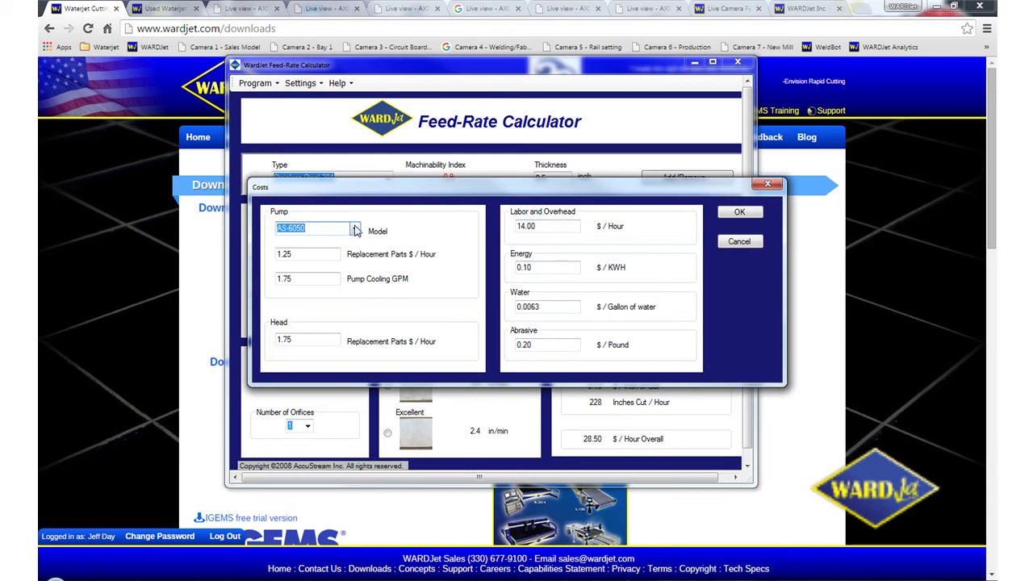
{"action": "left_click", "coordinate": [355, 229]}
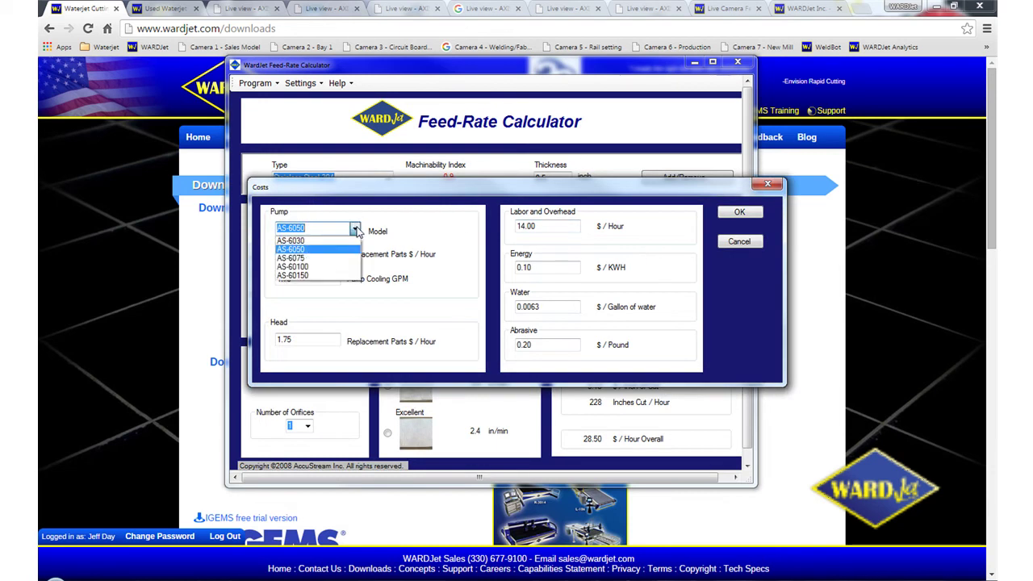
{"action": "left_click", "coordinate": [292, 241]}
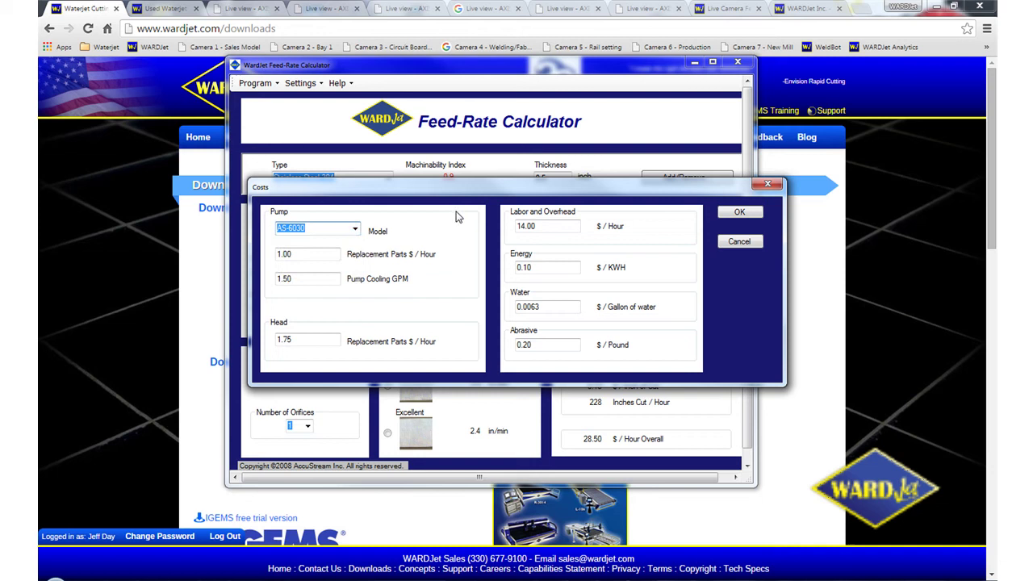
{"action": "left_click", "coordinate": [736, 211]}
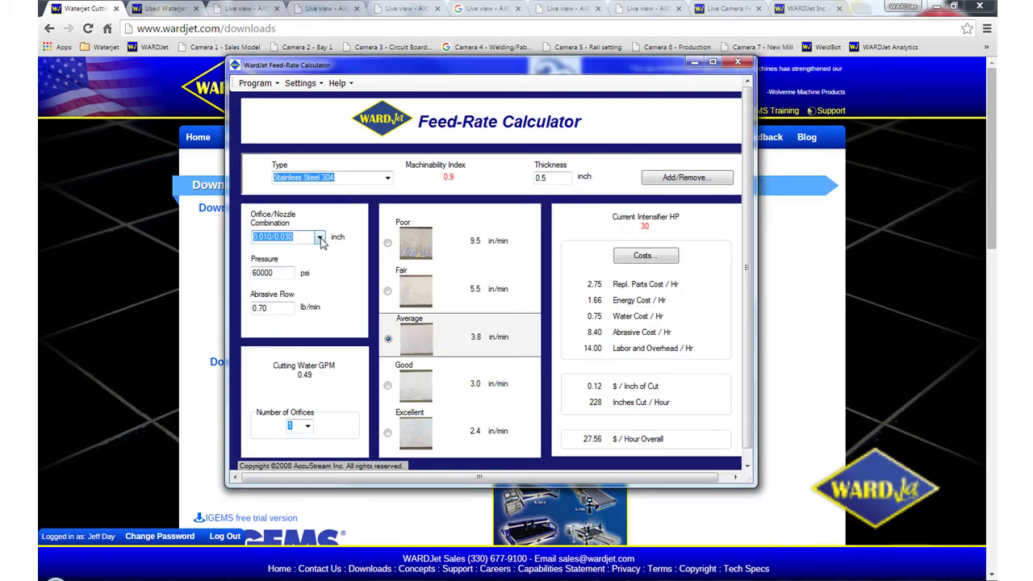
{"action": "left_click", "coordinate": [320, 239]}
{"action": "left_click", "coordinate": [321, 242]}
{"action": "left_click", "coordinate": [320, 242]}
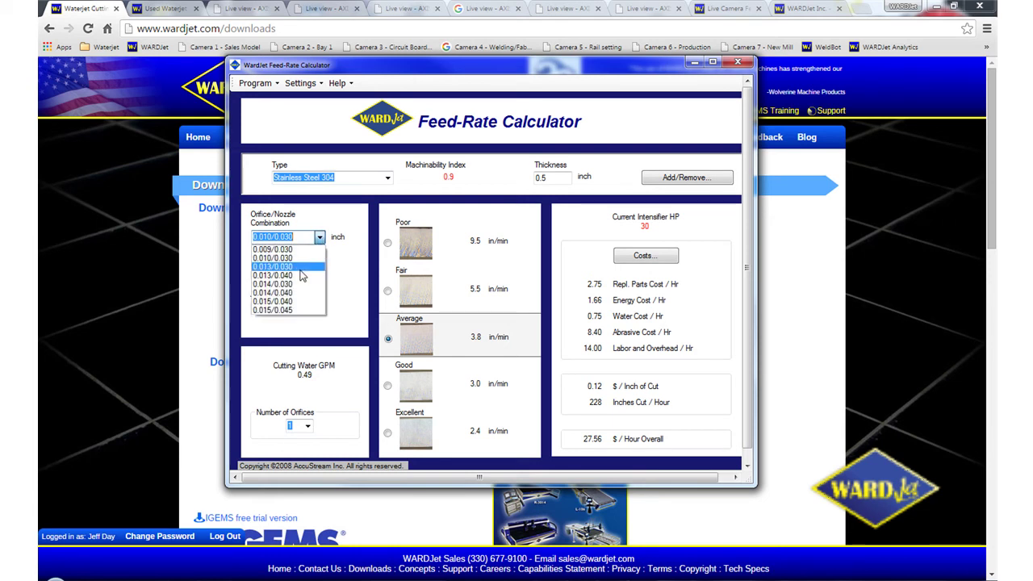
{"action": "left_click", "coordinate": [287, 294]}
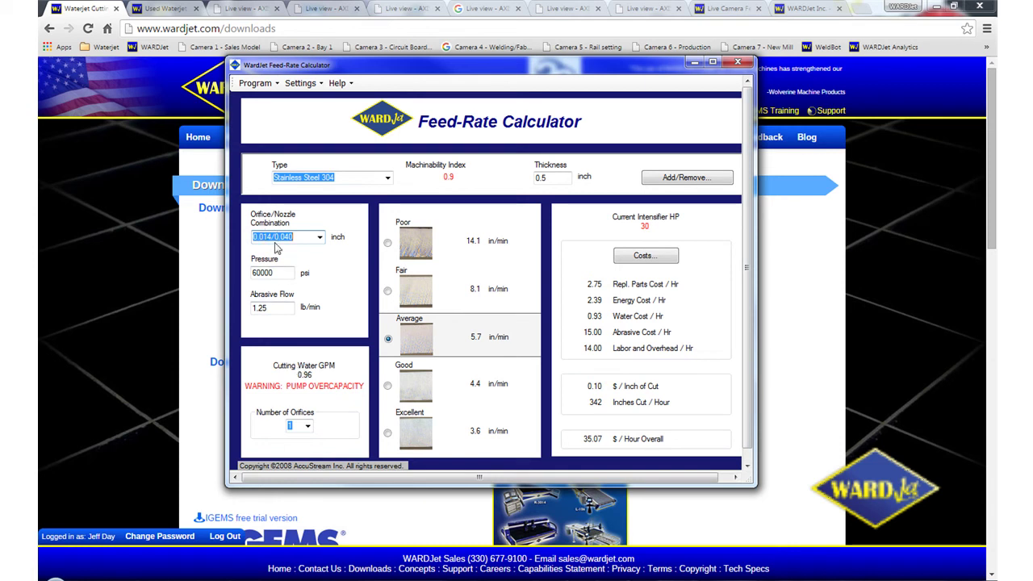
{"action": "key", "text": "Tab"}
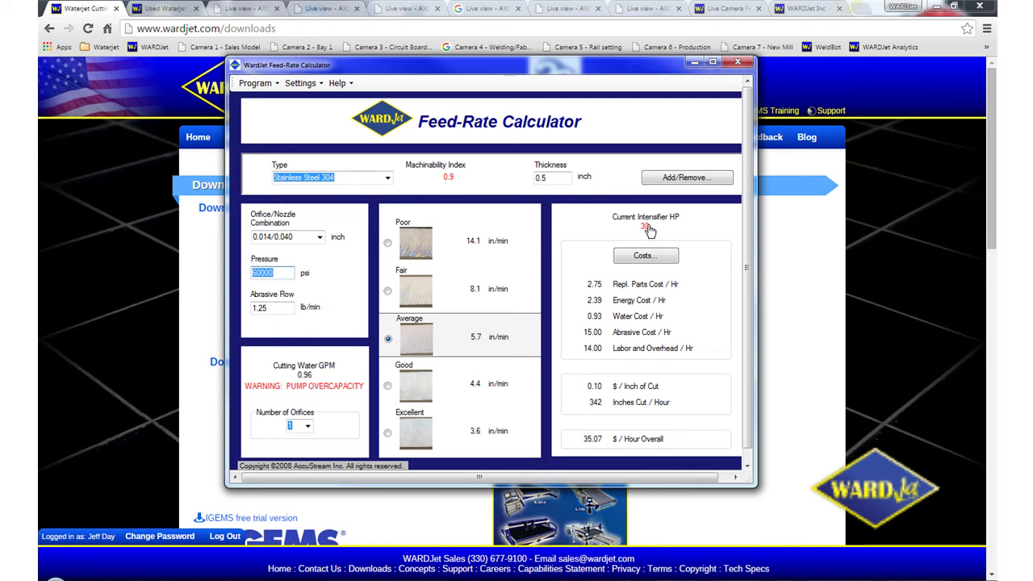
{"action": "left_click", "coordinate": [320, 239]}
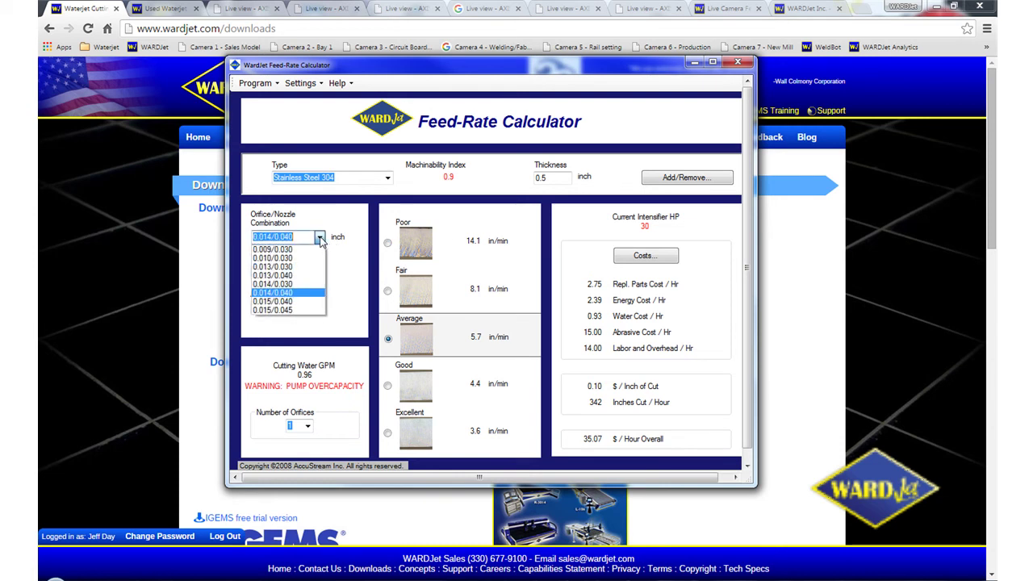
{"action": "left_click", "coordinate": [288, 258]}
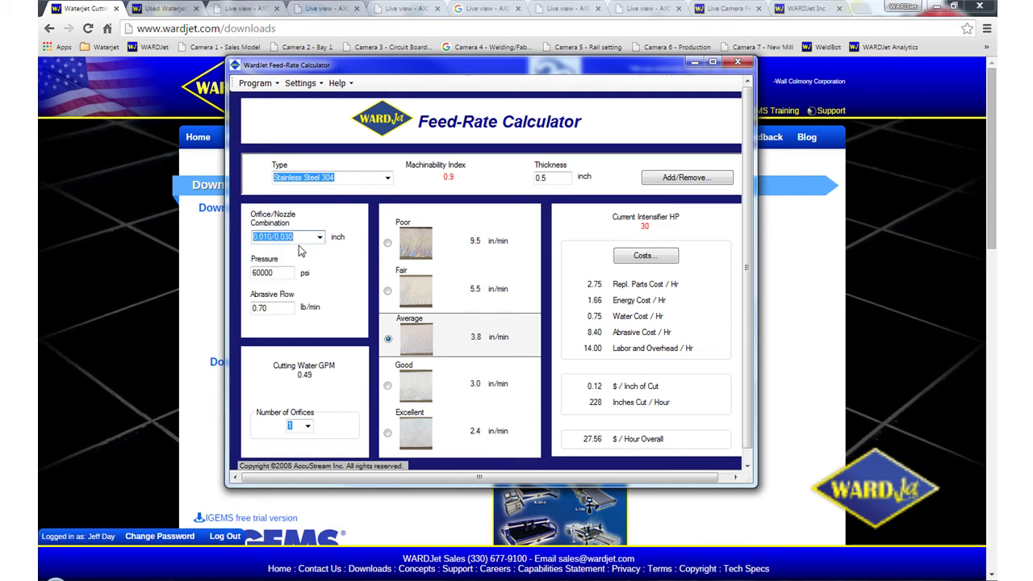
- Compare Good and Excellent cut quality, settling on Excellent at 2.4 in/min and $0.19/inch
{"action": "key", "text": "Tab"}
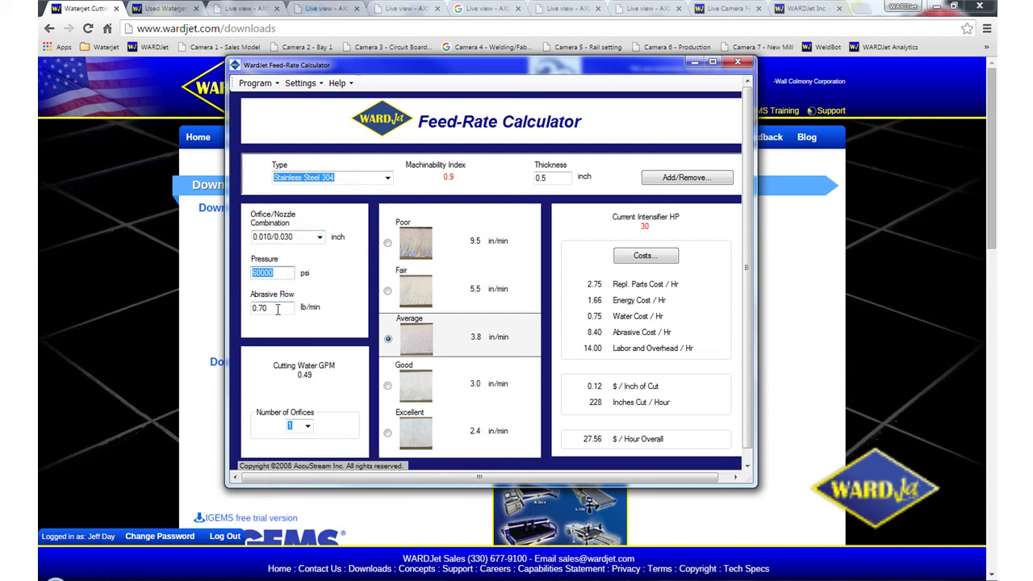
{"action": "key", "text": "Tab"}
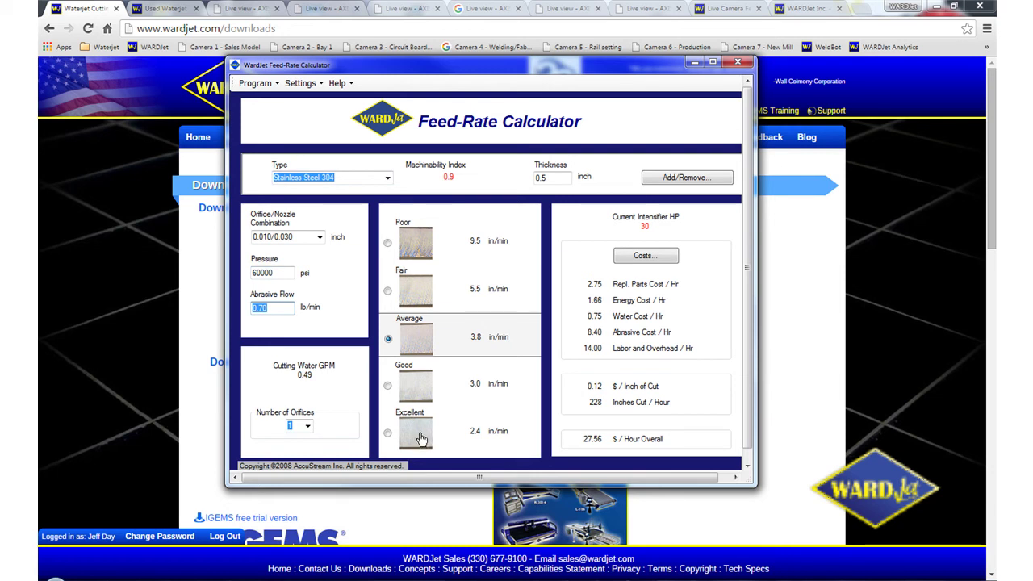
{"action": "mouse_move", "coordinate": [406, 438]}
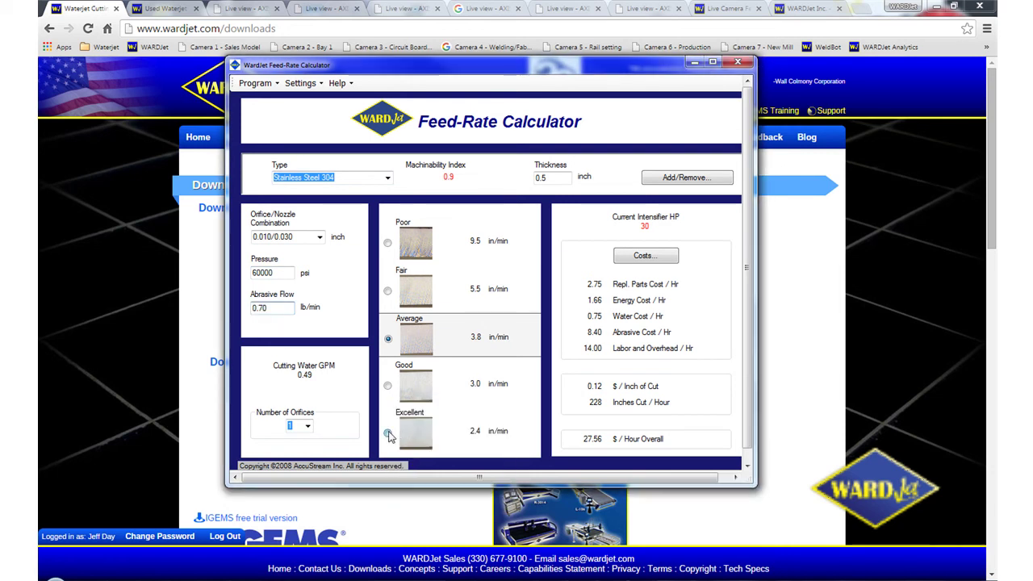
{"action": "left_click", "coordinate": [388, 434]}
{"action": "left_click", "coordinate": [388, 385]}
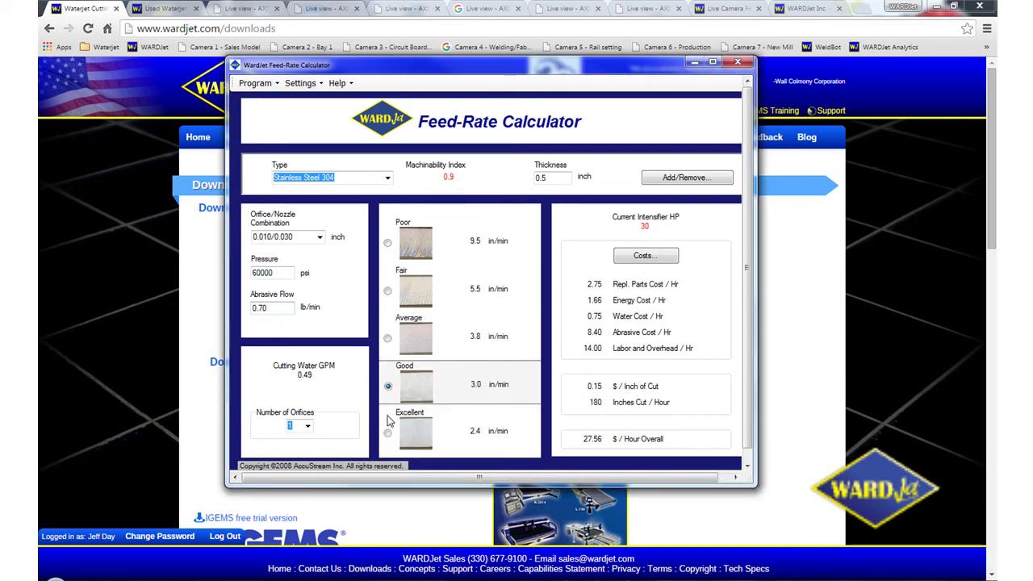
{"action": "left_click", "coordinate": [388, 434]}
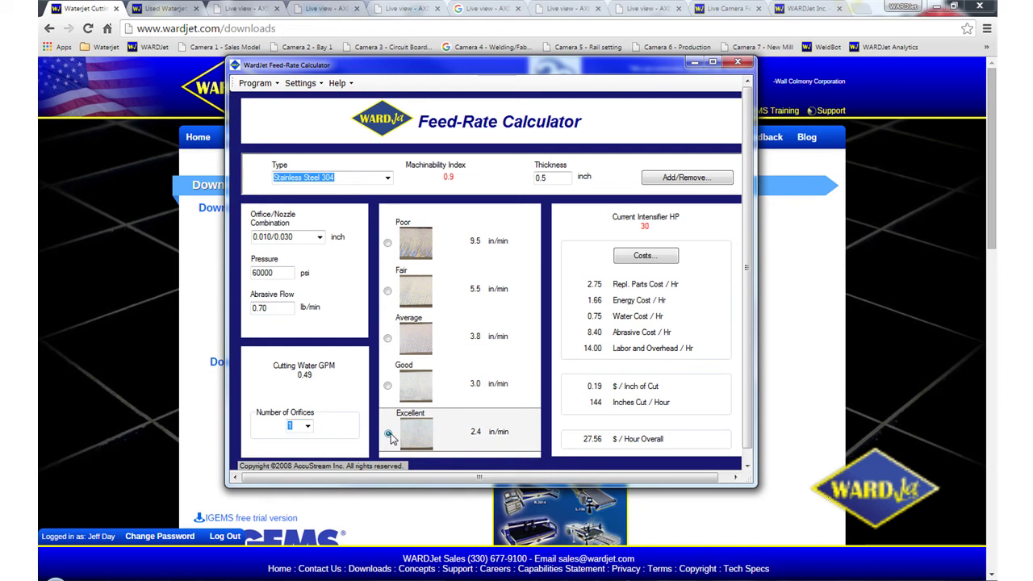
{"action": "mouse_move", "coordinate": [418, 443]}
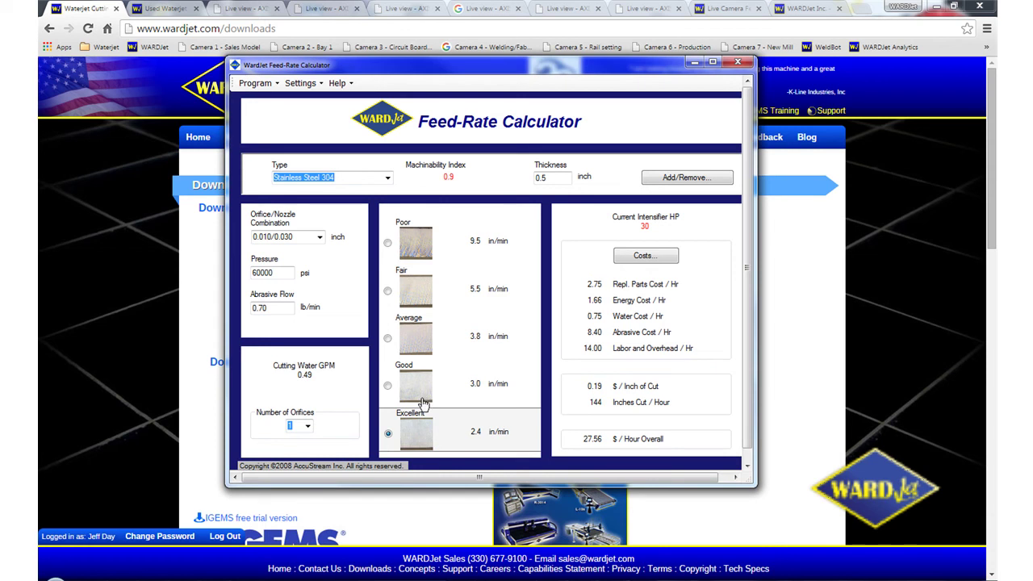
{"action": "mouse_move", "coordinate": [422, 398]}
{"action": "mouse_move", "coordinate": [420, 353]}
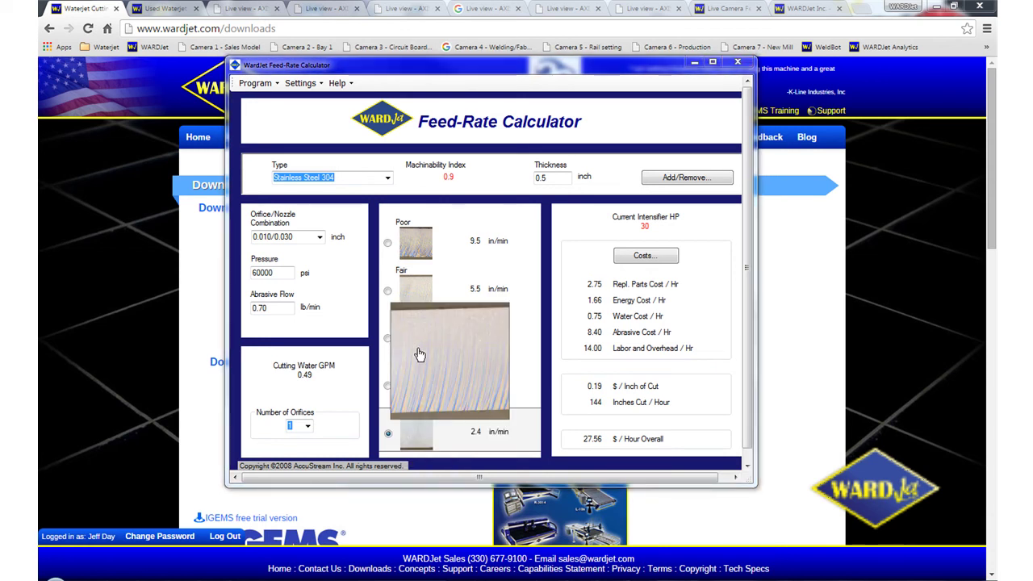
{"action": "mouse_move", "coordinate": [422, 311]}
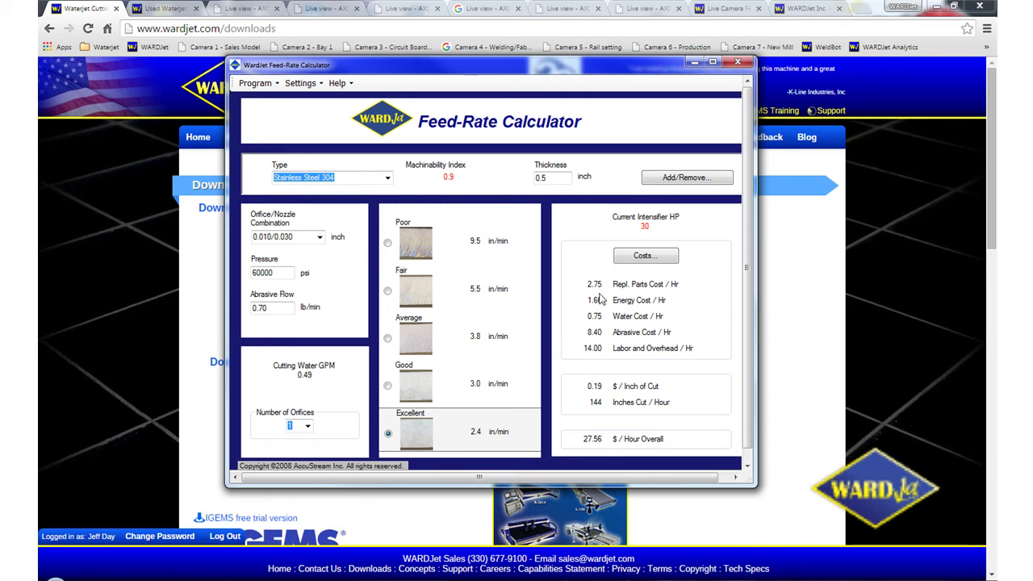
{"action": "left_click", "coordinate": [644, 257]}
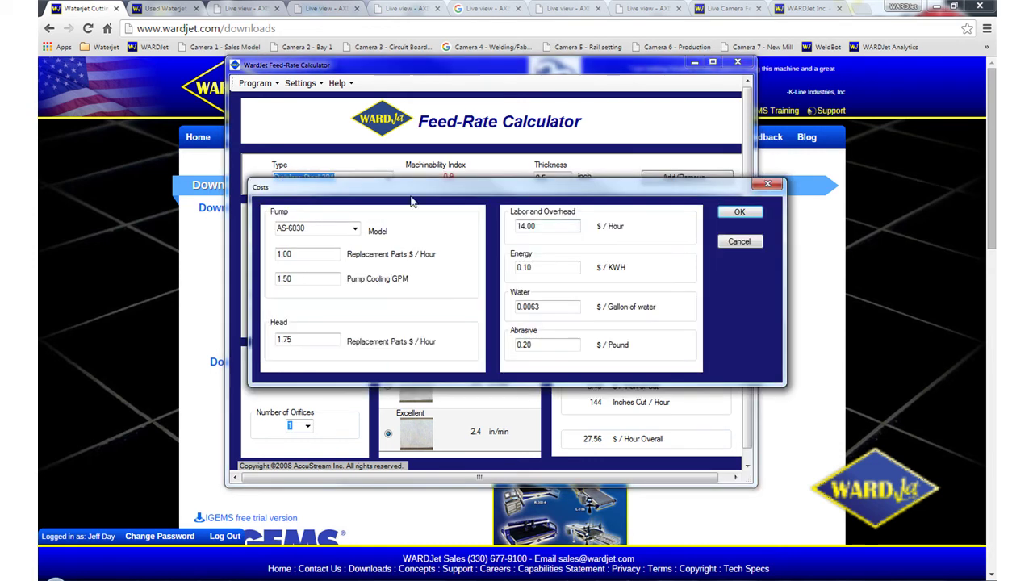
{"action": "left_click", "coordinate": [309, 257]}
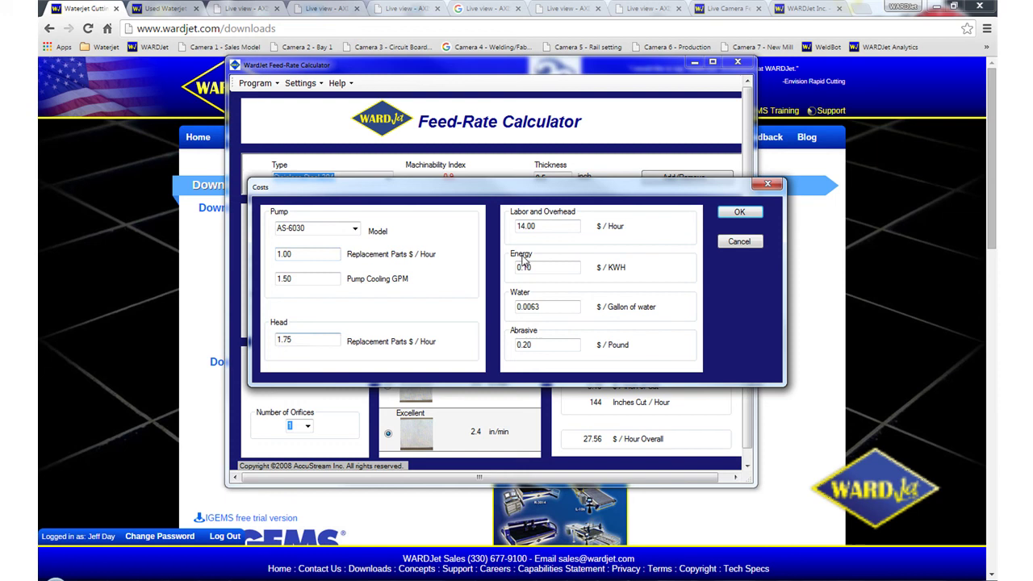
{"action": "left_click_drag", "start_coordinate": [578, 227], "coordinate": [489, 229]}
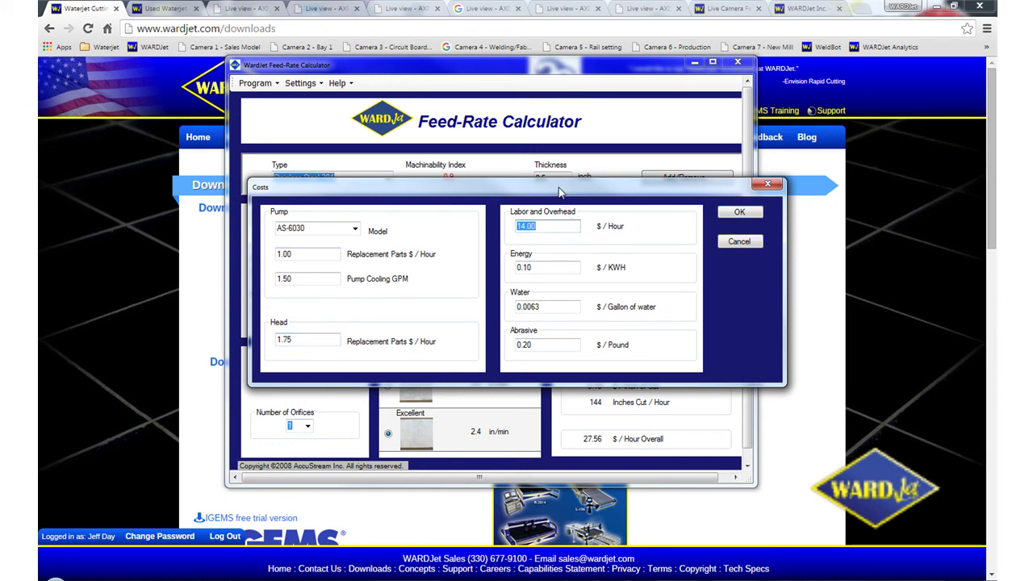
{"action": "mouse_move", "coordinate": [559, 196]}
{"action": "left_mouse_down"}
{"action": "mouse_move", "coordinate": [558, 213]}
{"action": "mouse_move", "coordinate": [546, 185]}
{"action": "left_mouse_up"}
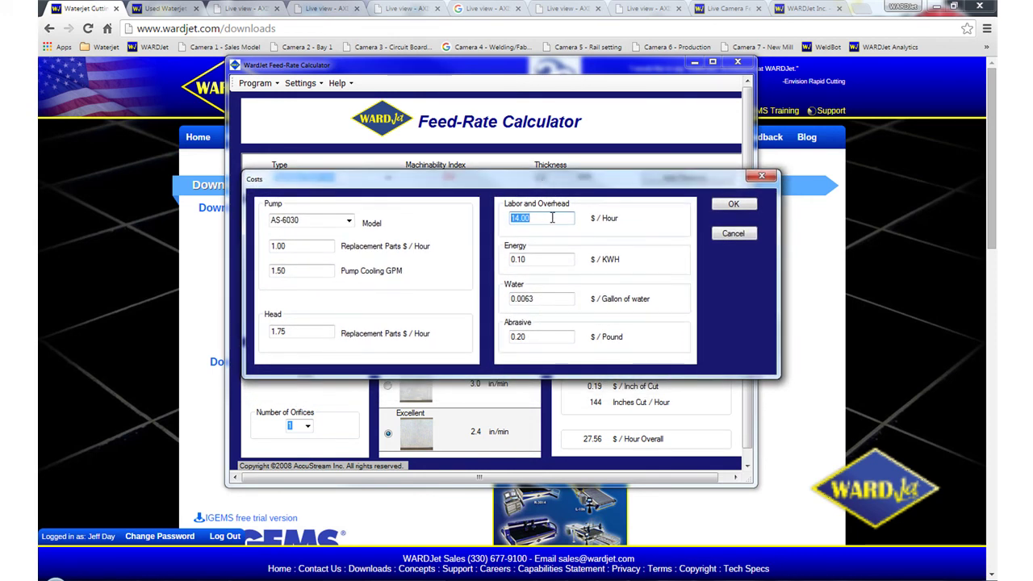
{"action": "left_click", "coordinate": [535, 259]}
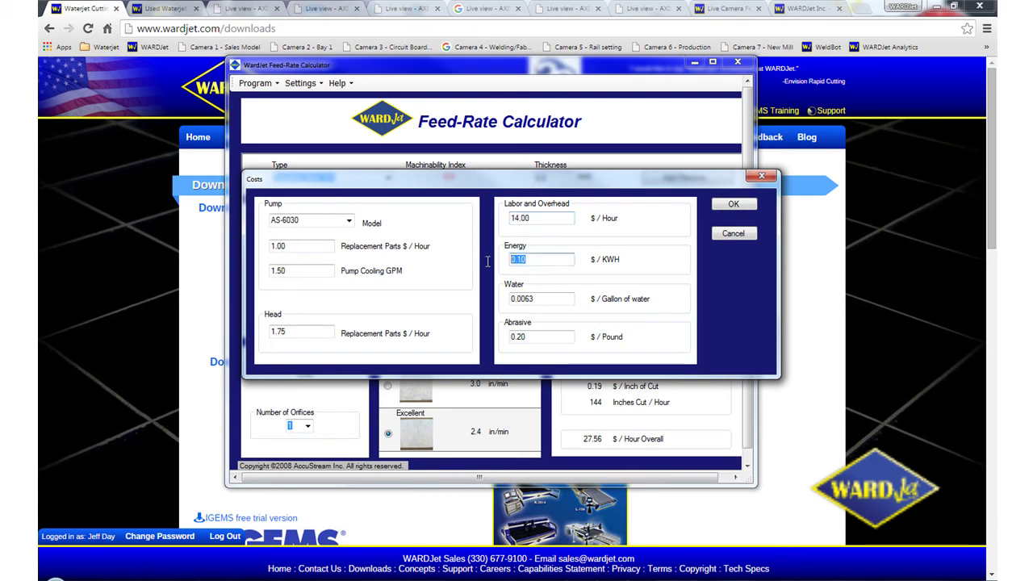
{"action": "left_click", "coordinate": [549, 300]}
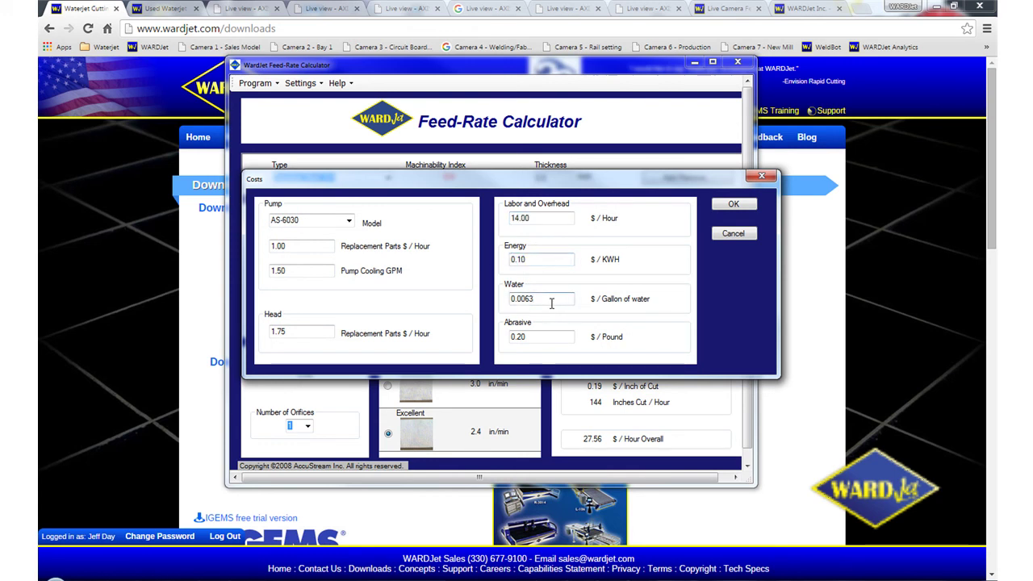
{"action": "left_click", "coordinate": [544, 336]}
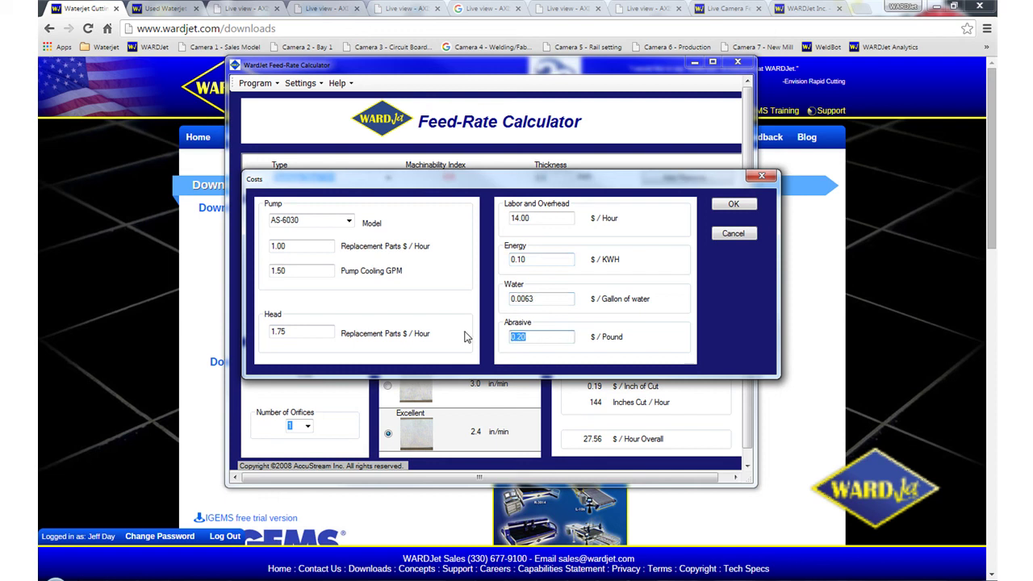
{"action": "left_click", "coordinate": [731, 205]}
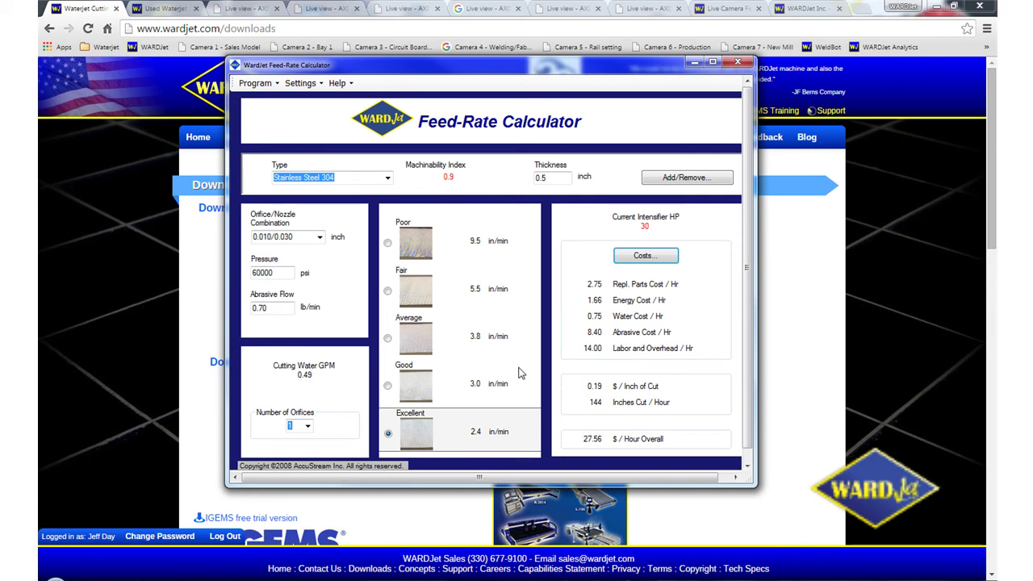
- Compare Average, Good and Excellent, keep Good quality (3.0 in/min), and reopen the Costs dialog
{"action": "left_click", "coordinate": [388, 340]}
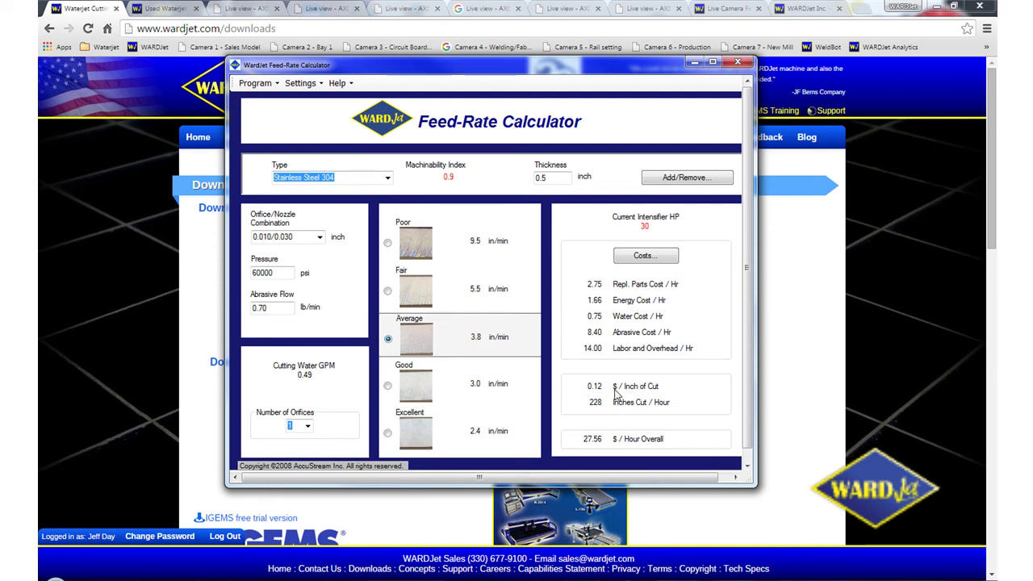
{"action": "left_click", "coordinate": [388, 387]}
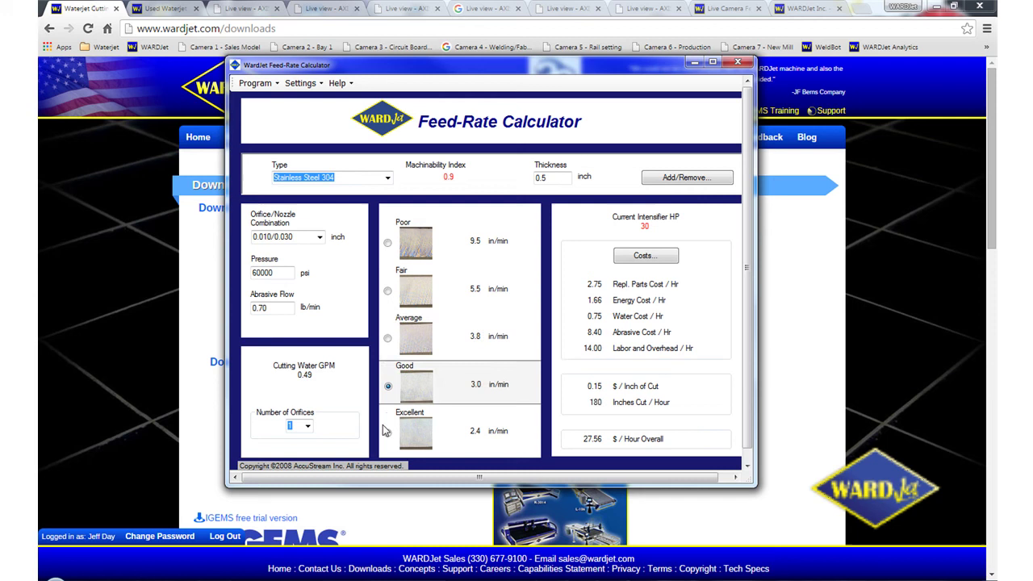
{"action": "left_click", "coordinate": [387, 434]}
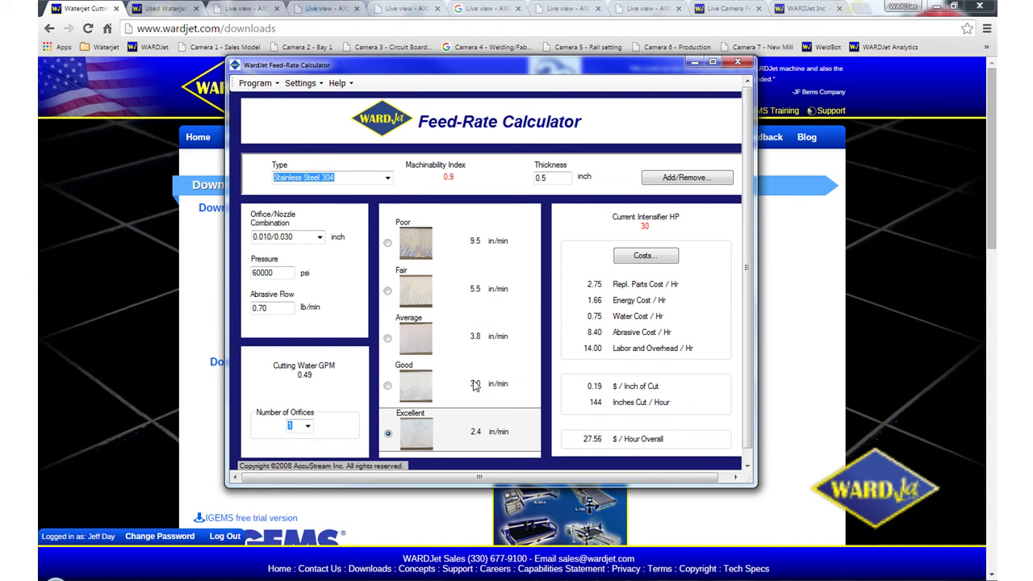
{"action": "left_click", "coordinate": [388, 387]}
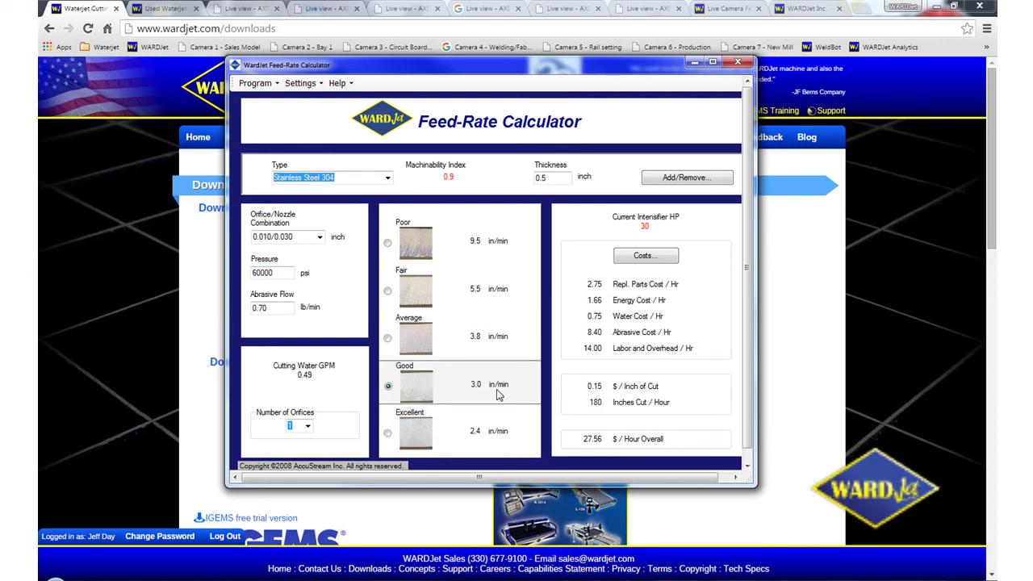
{"action": "left_click", "coordinate": [638, 255]}
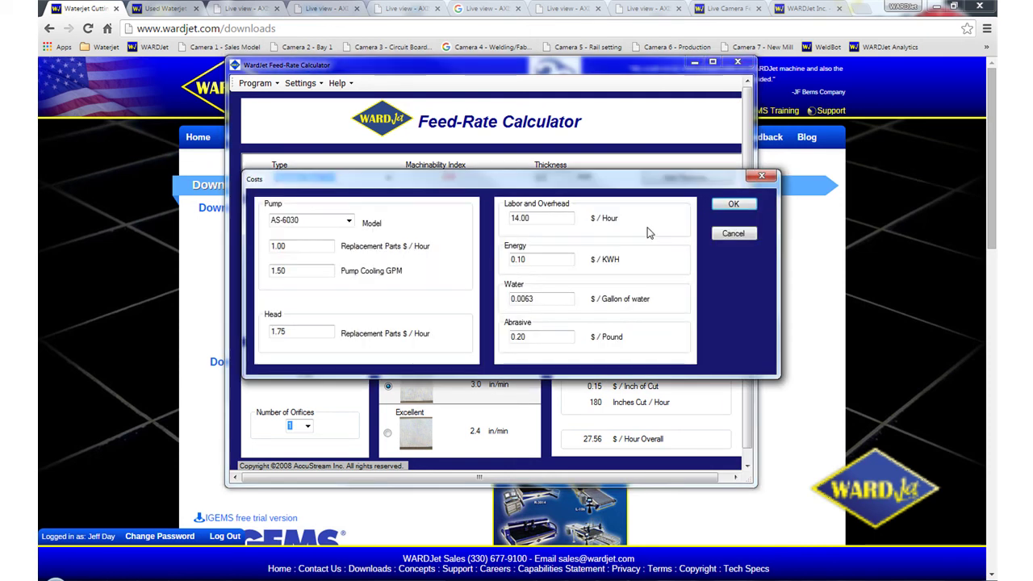
- Set the pump model to AS-6050 and the orifice/nozzle combination to 0.014/0.040
{"action": "left_click", "coordinate": [349, 221]}
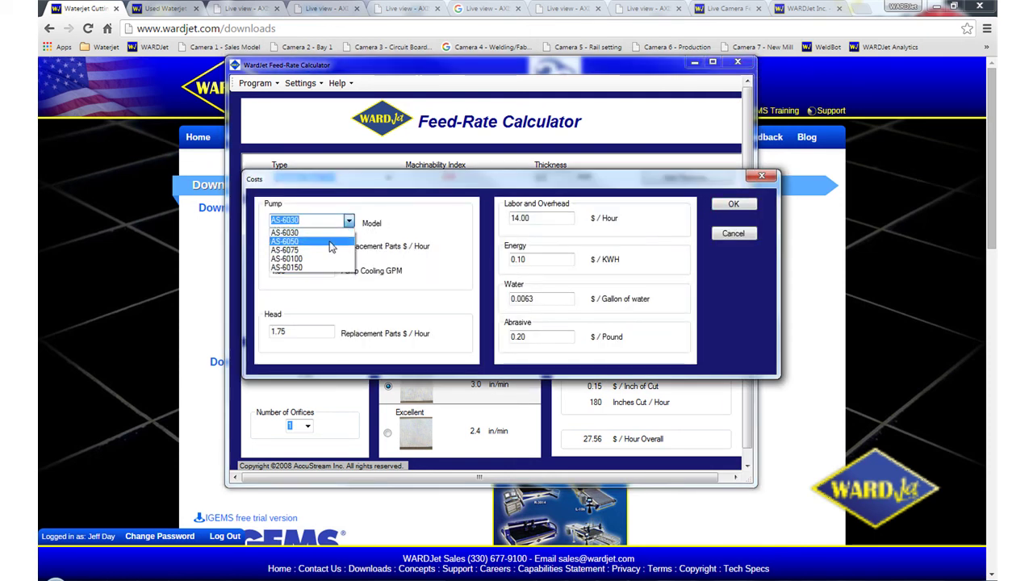
{"action": "left_click", "coordinate": [330, 242]}
{"action": "left_click", "coordinate": [723, 207]}
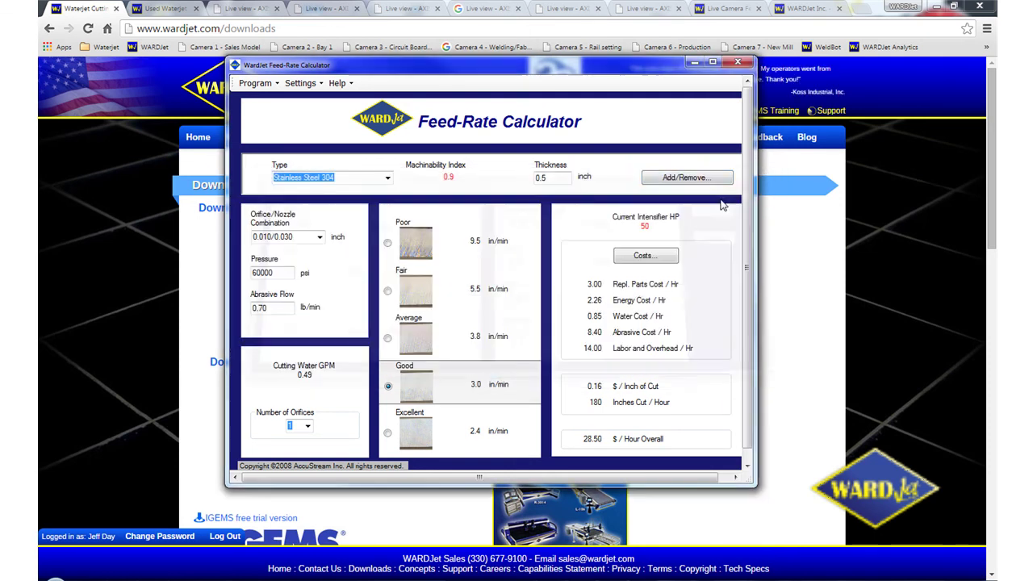
{"action": "left_click", "coordinate": [319, 238]}
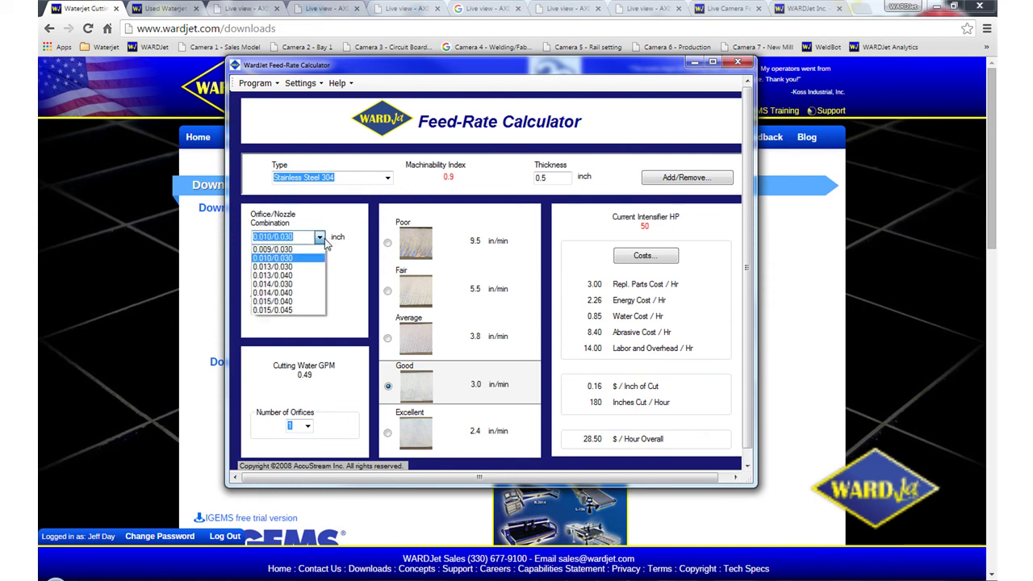
{"action": "left_click", "coordinate": [289, 293]}
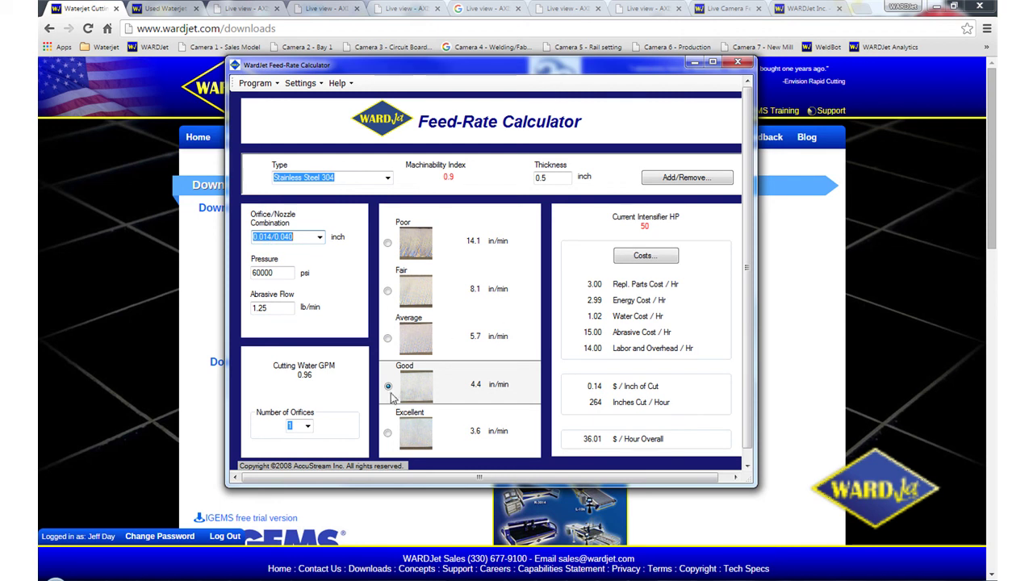
- Change the pump model in the Costs dialog to AS-6075 (75 HP)
{"action": "left_click", "coordinate": [666, 259]}
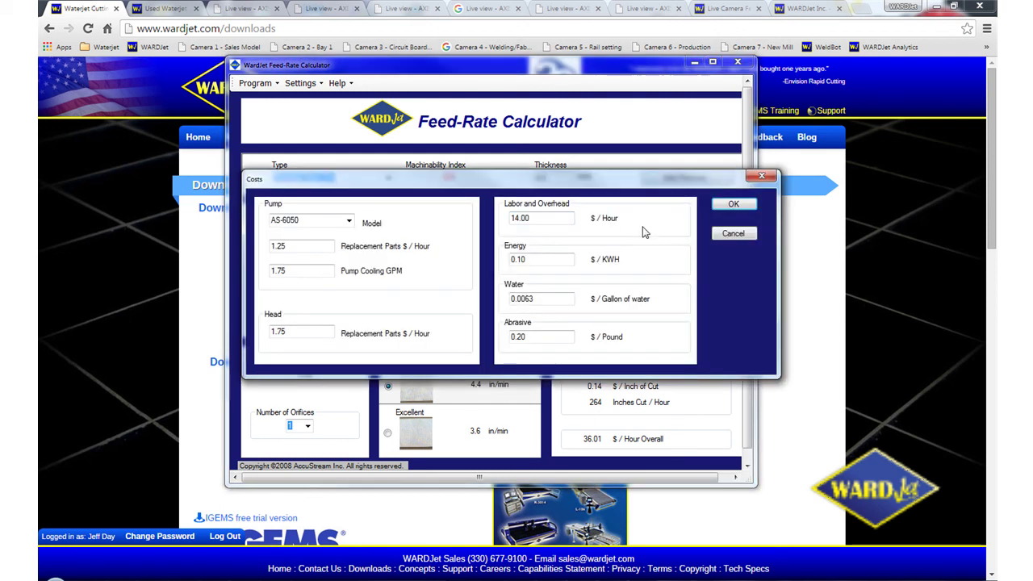
{"action": "left_click", "coordinate": [348, 220]}
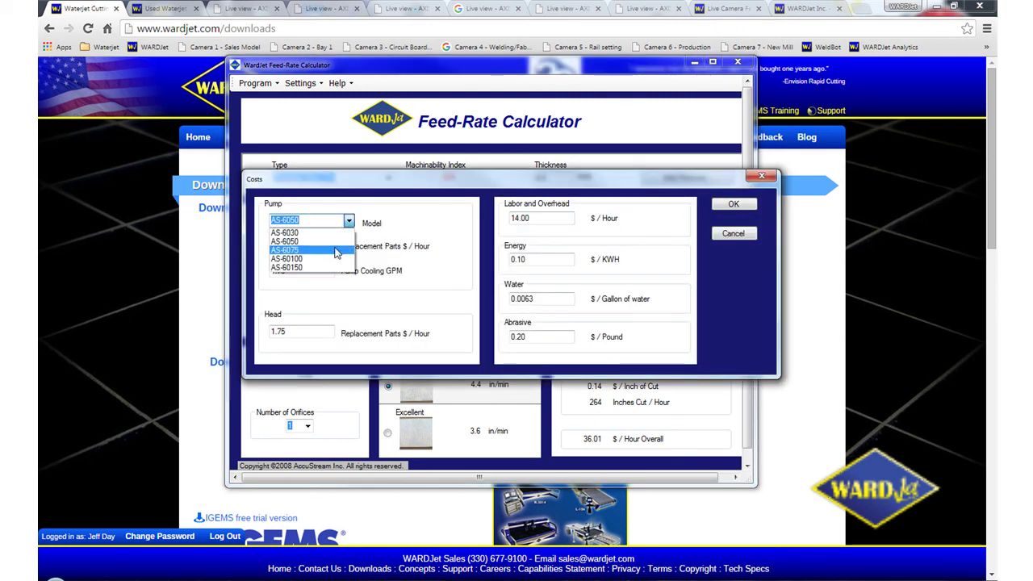
{"action": "left_click", "coordinate": [337, 251]}
{"action": "left_click", "coordinate": [733, 204]}
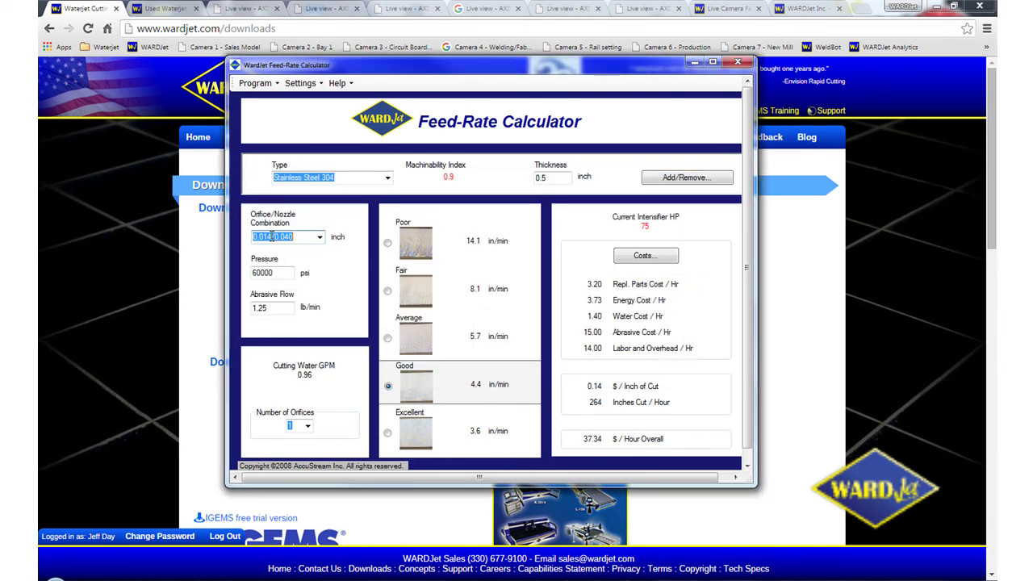
- Edit the orifice/nozzle combination to 0.016/0.040 and recalculate
{"action": "left_click", "coordinate": [272, 237]}
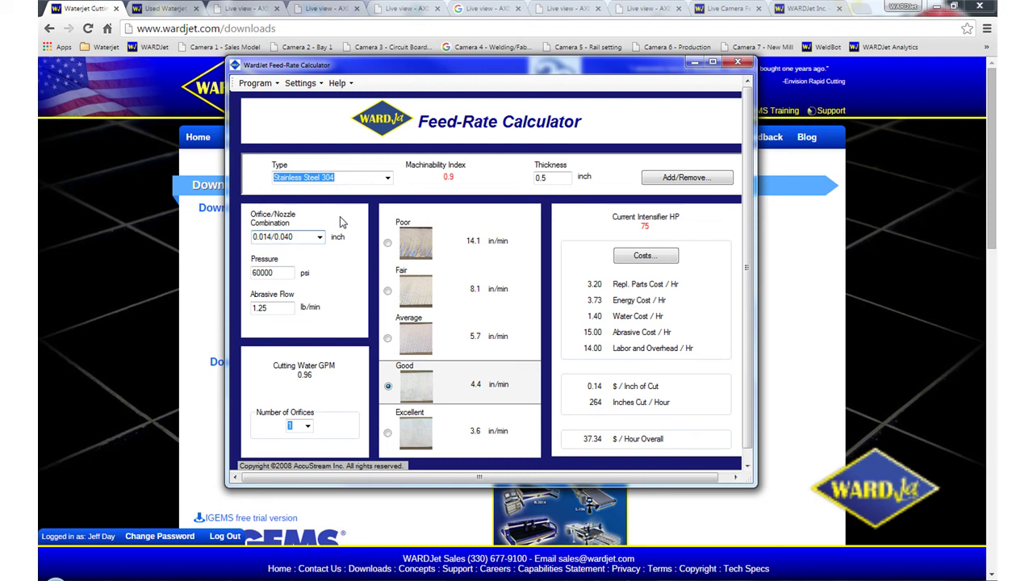
{"action": "key", "text": "BackSpace"}
{"action": "type", "text": "6"}
{"action": "key", "text": "Tab"}
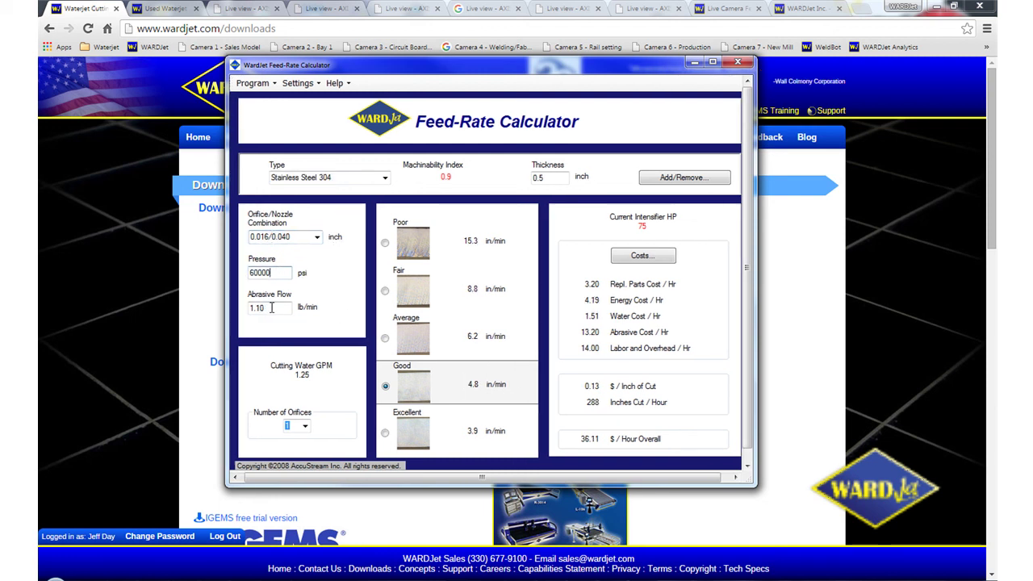
- Replace the abrasive flow value with 1.6
{"action": "left_click_drag", "start_coordinate": [274, 308], "coordinate": [246, 313]}
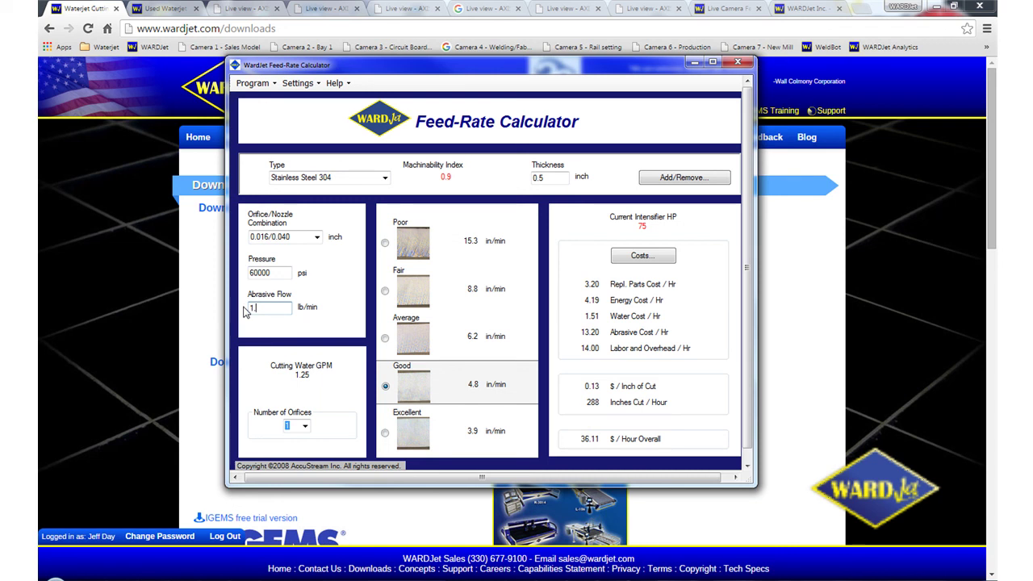
{"action": "type", "text": "1.6"}
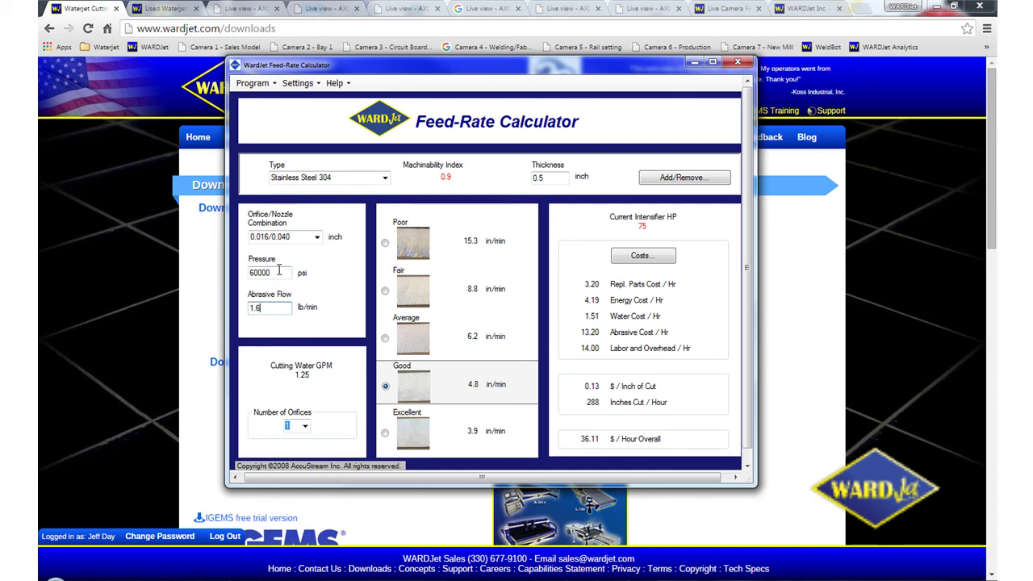
{"action": "left_click", "coordinate": [276, 273]}
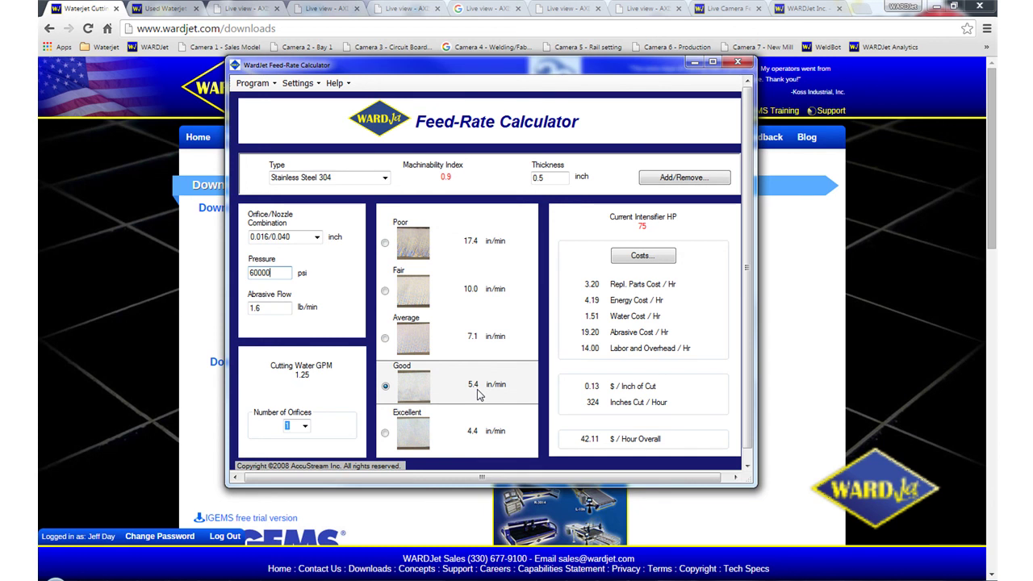
{"action": "left_click", "coordinate": [319, 239]}
{"action": "left_click", "coordinate": [320, 239]}
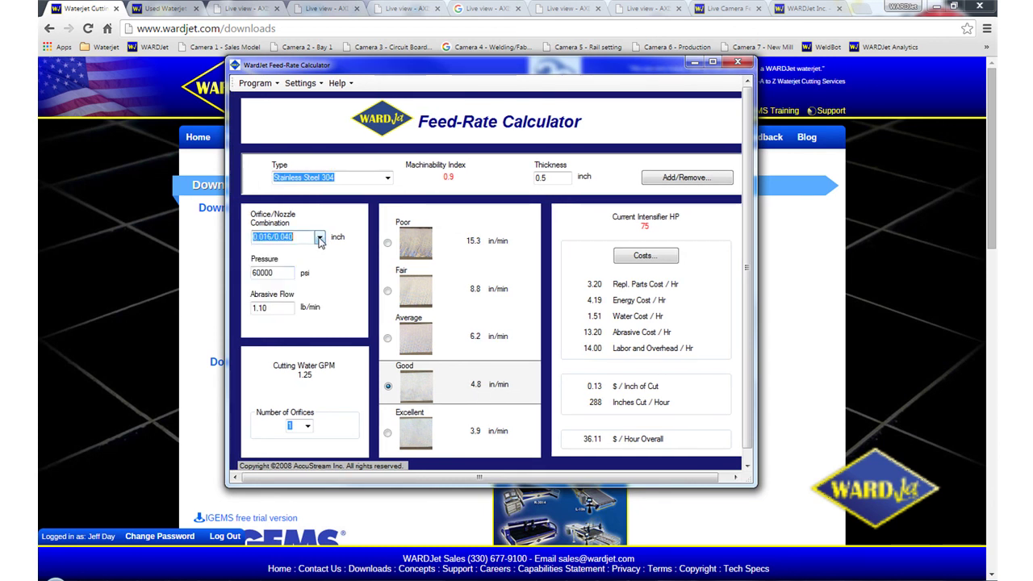
{"action": "left_click", "coordinate": [319, 239]}
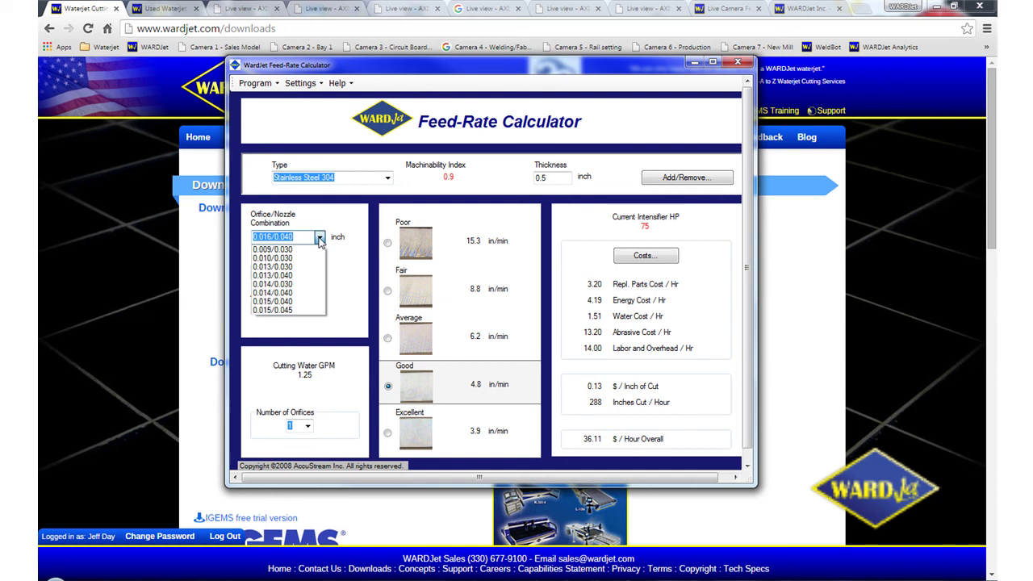
{"action": "left_click", "coordinate": [273, 293]}
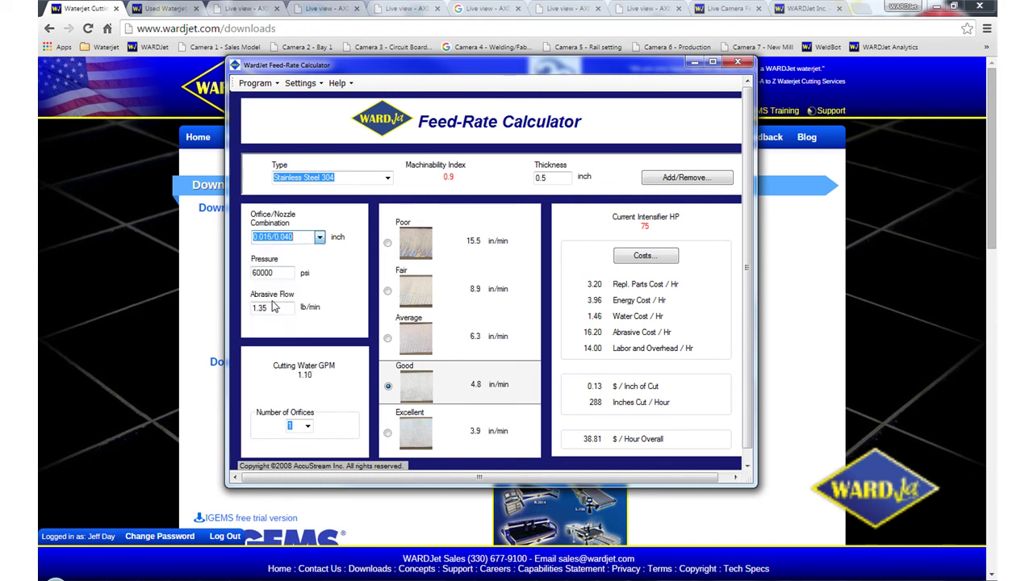
{"action": "left_click", "coordinate": [271, 237]}
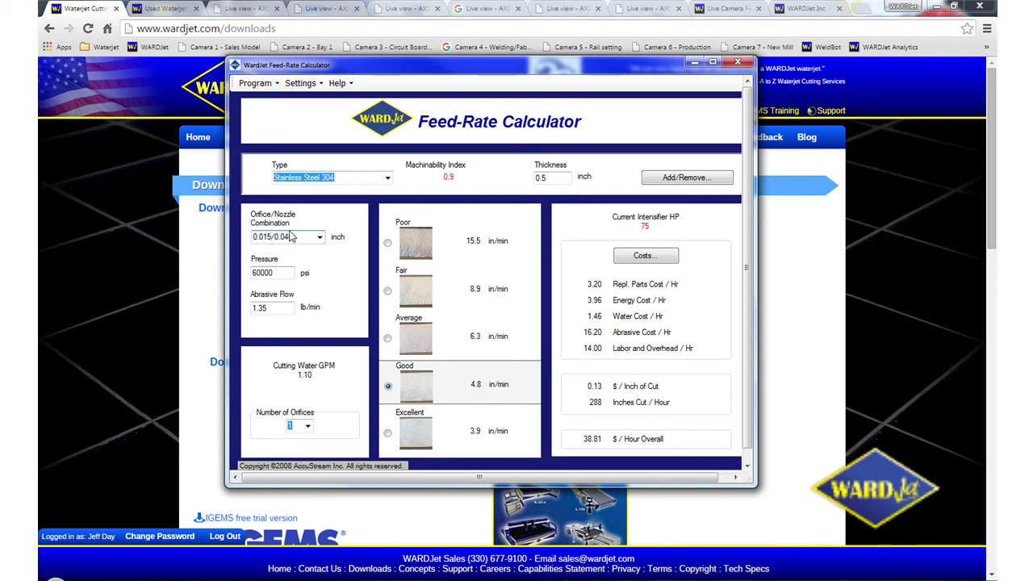
{"action": "key", "text": "BackSpace"}
{"action": "type", "text": "6"}
{"action": "left_click", "coordinate": [283, 272]}
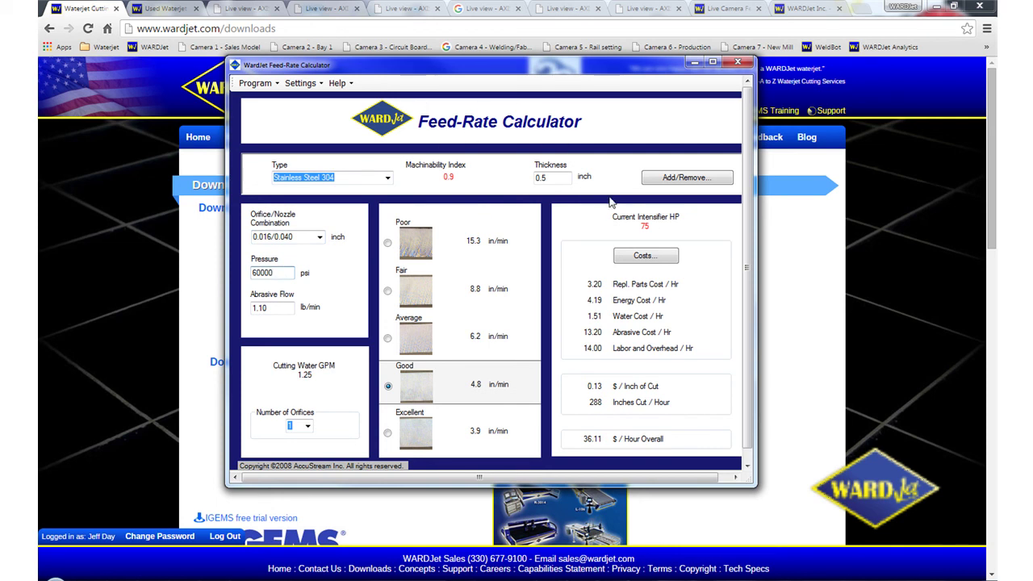
- Add a new material type named Kryptonite with machinability index .85
{"action": "left_click", "coordinate": [388, 178]}
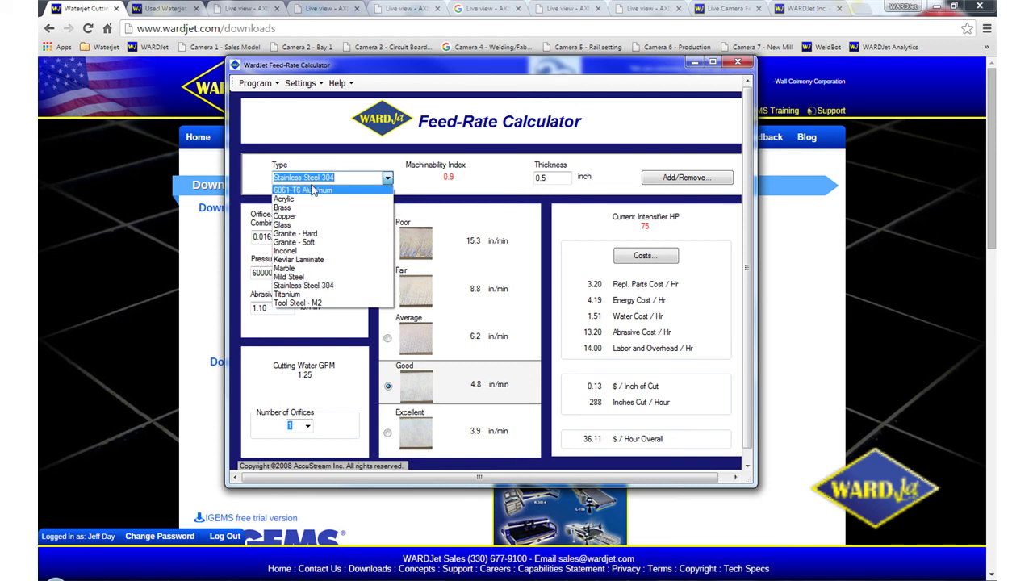
{"action": "left_click", "coordinate": [314, 287]}
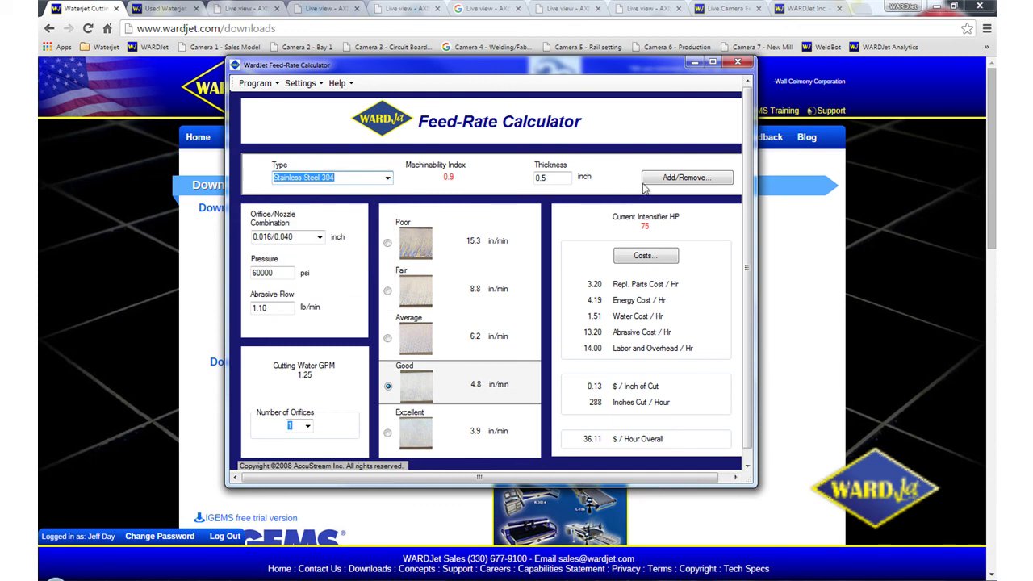
{"action": "left_click", "coordinate": [670, 181]}
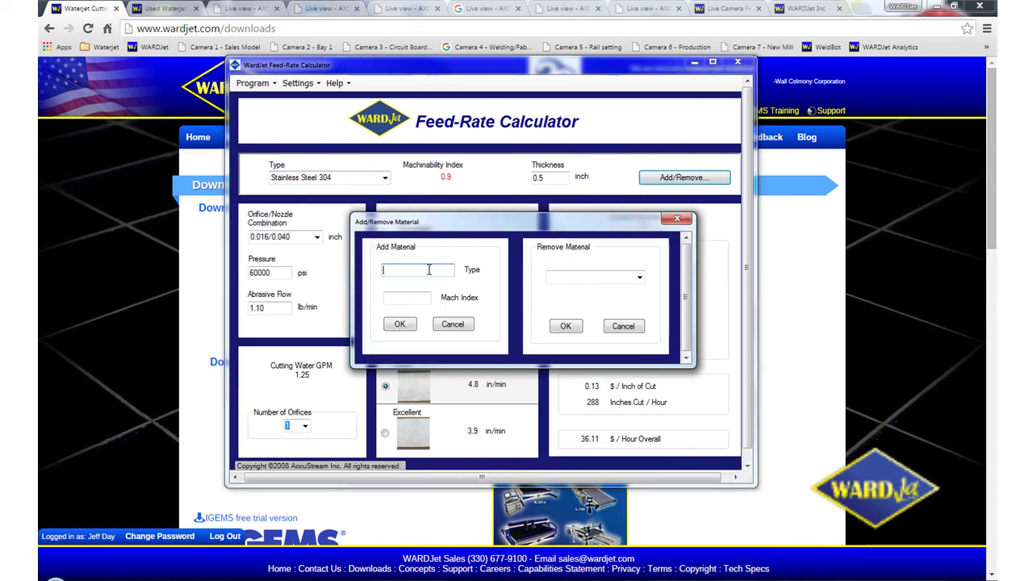
{"action": "type", "text": "Kryptonite"}
{"action": "left_click", "coordinate": [413, 296]}
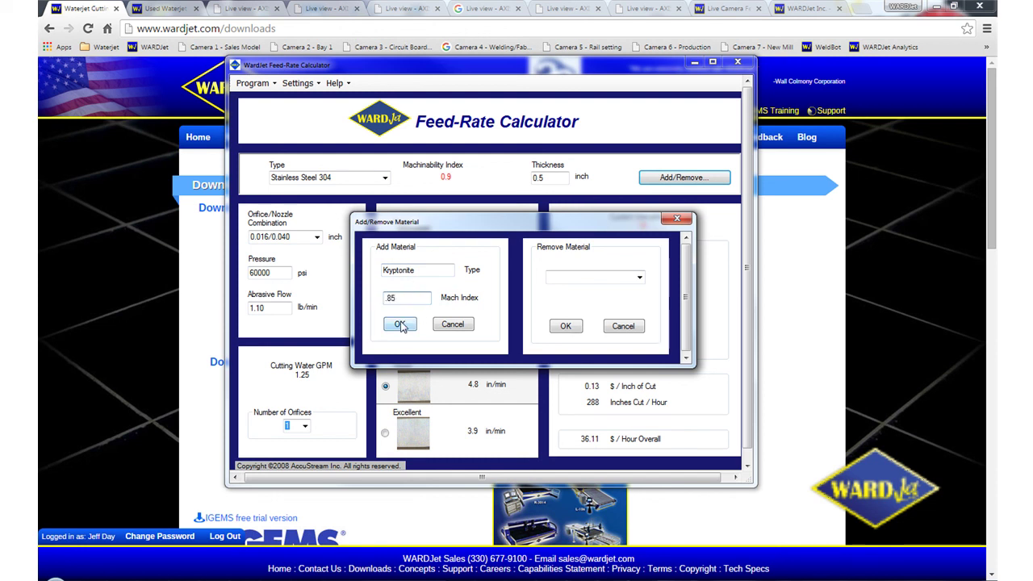
- Switch the material to Kryptonite and set its thickness to 1 inch
{"action": "left_click", "coordinate": [385, 178]}
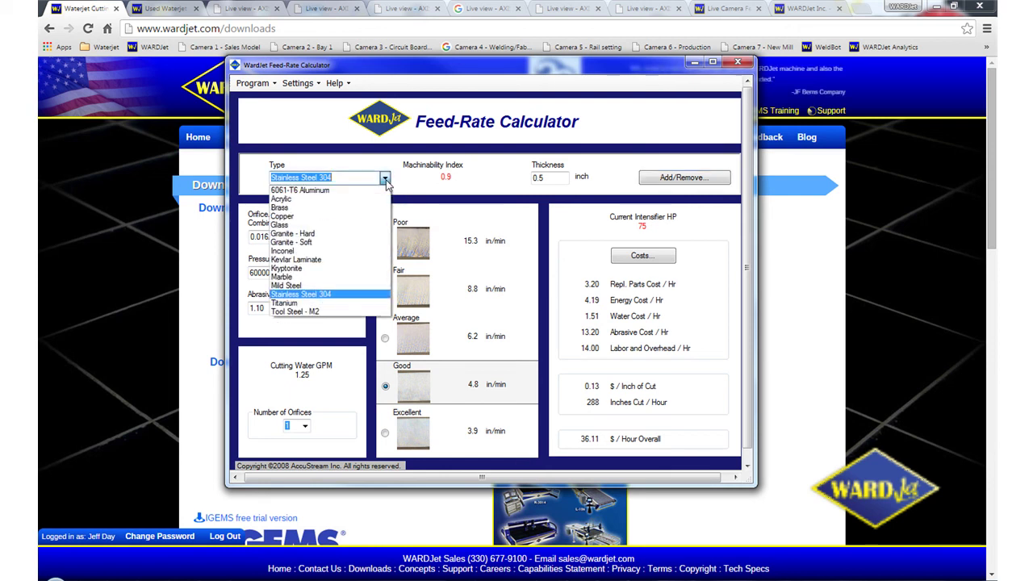
{"action": "left_click", "coordinate": [310, 268]}
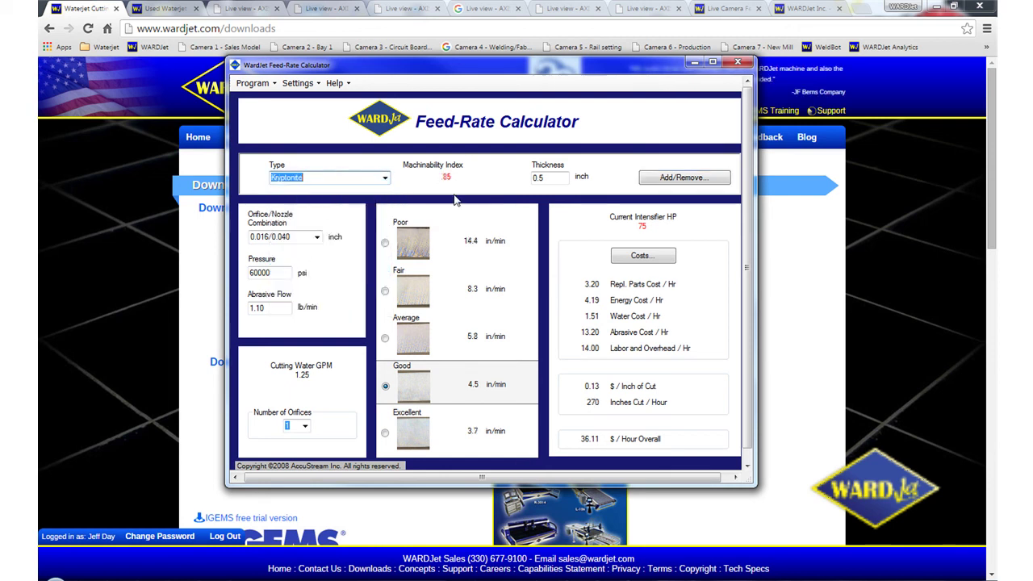
{"action": "left_click", "coordinate": [554, 178]}
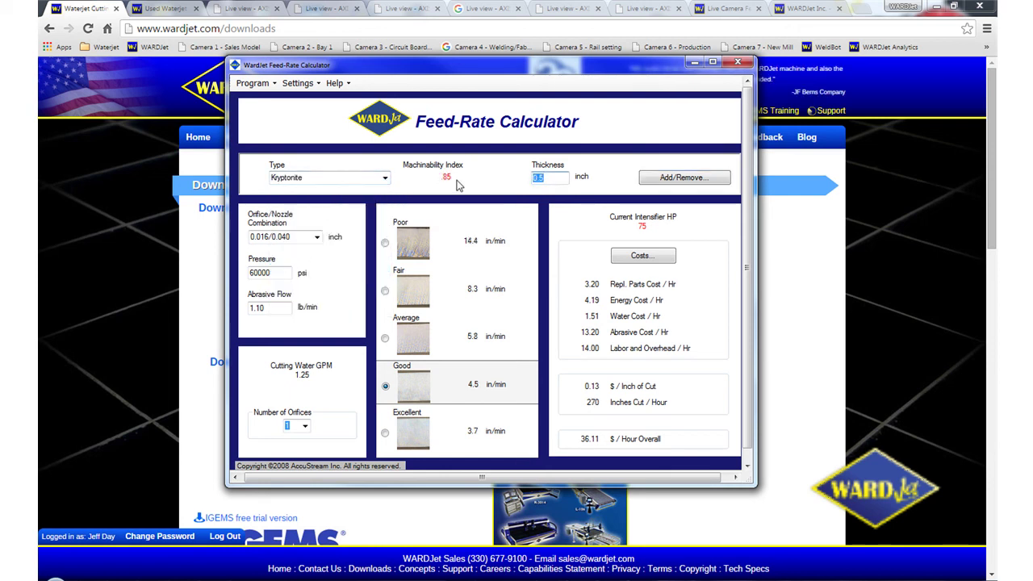
{"action": "type", "text": "1"}
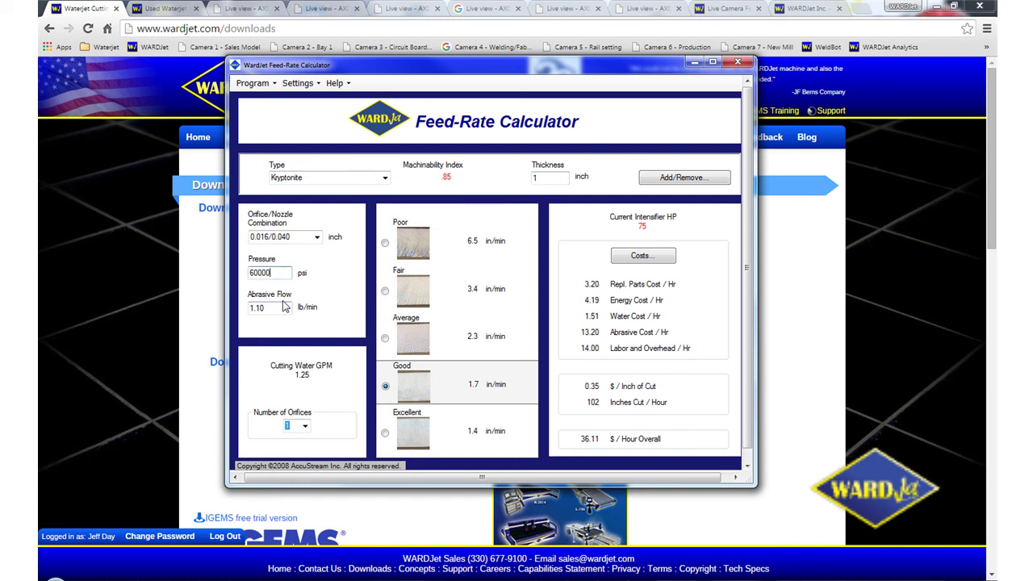
{"action": "left_click", "coordinate": [282, 275]}
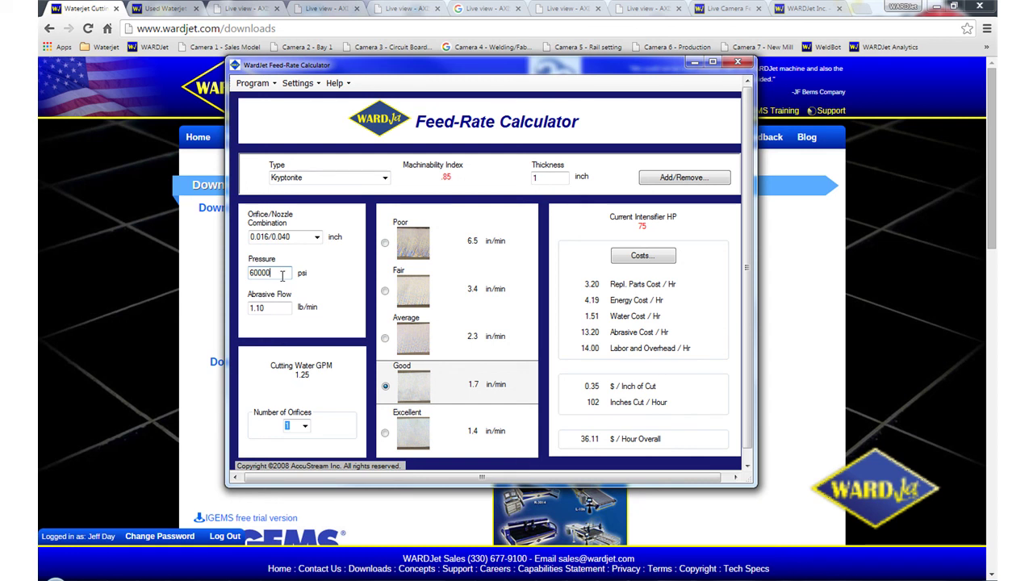